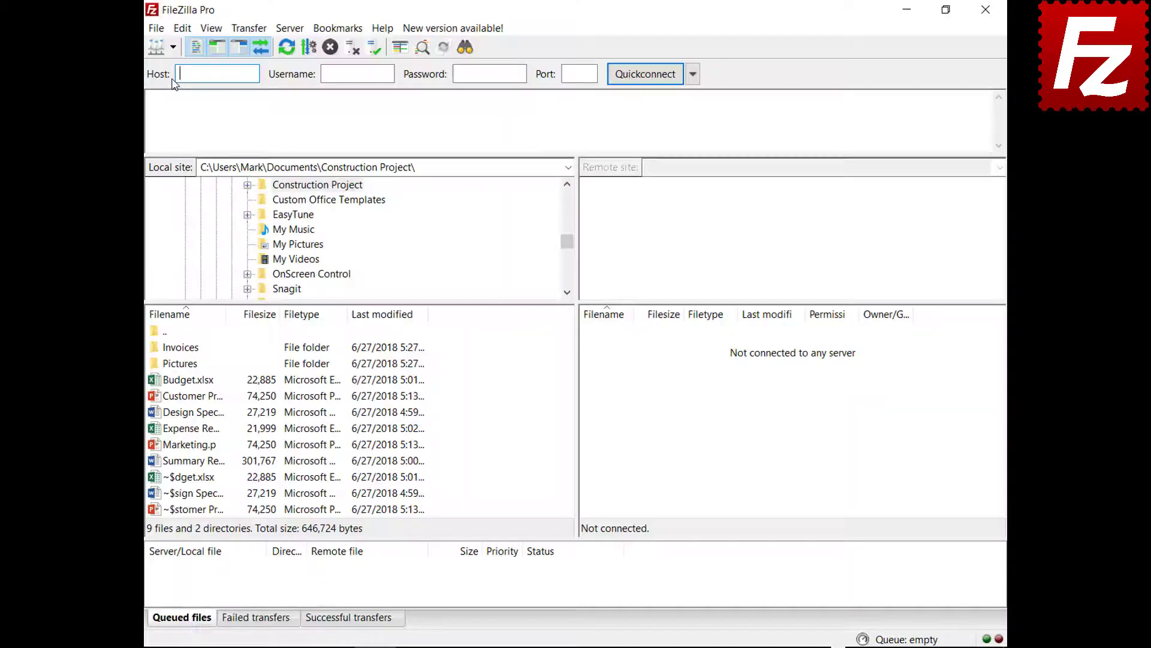
Connect to the saved FTP Tutorial site and upload Summary Report.docx to the server root
{"action": "left_click", "coordinate": [203, 55]}
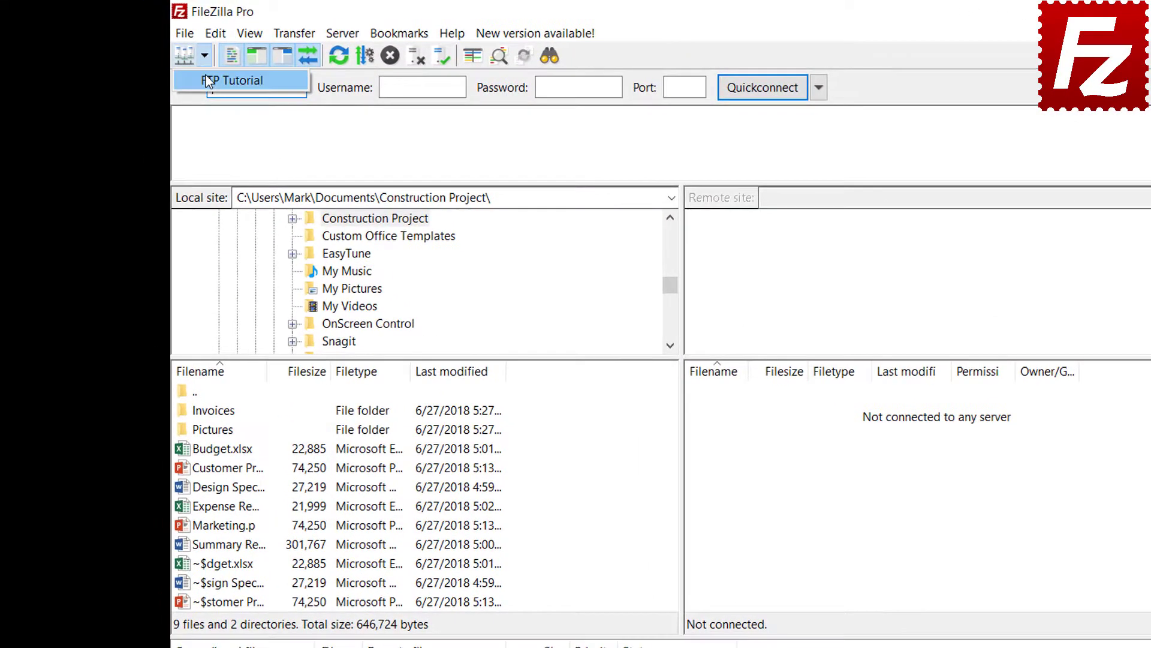
{"action": "left_click", "coordinate": [207, 78]}
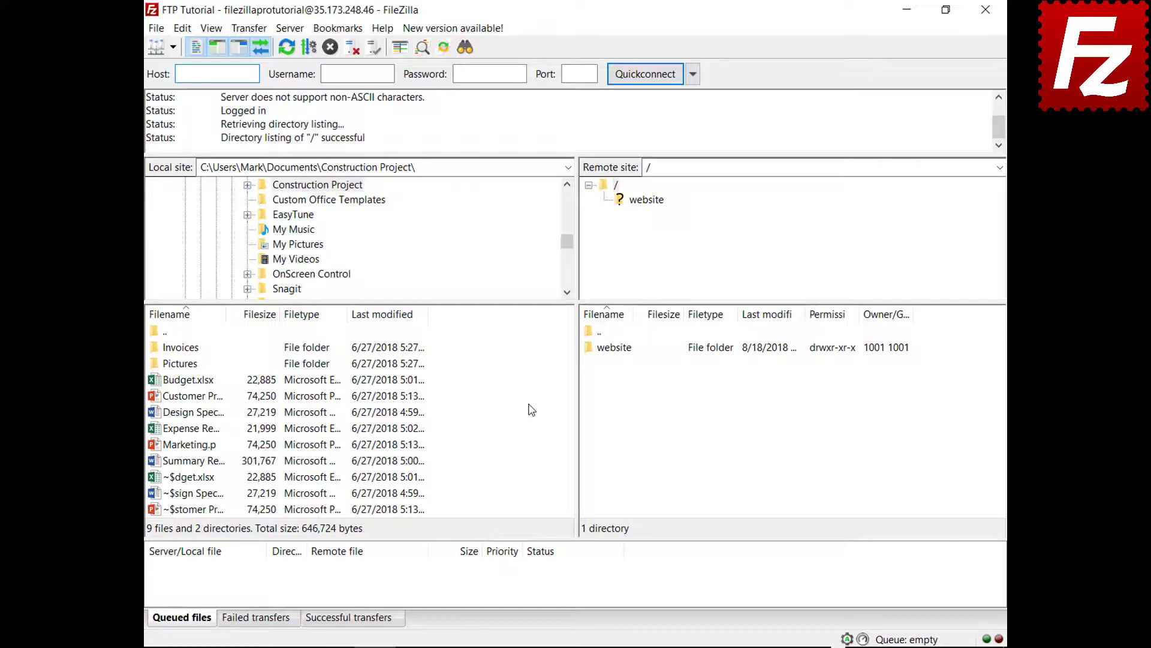
{"action": "right_click", "coordinate": [191, 460]}
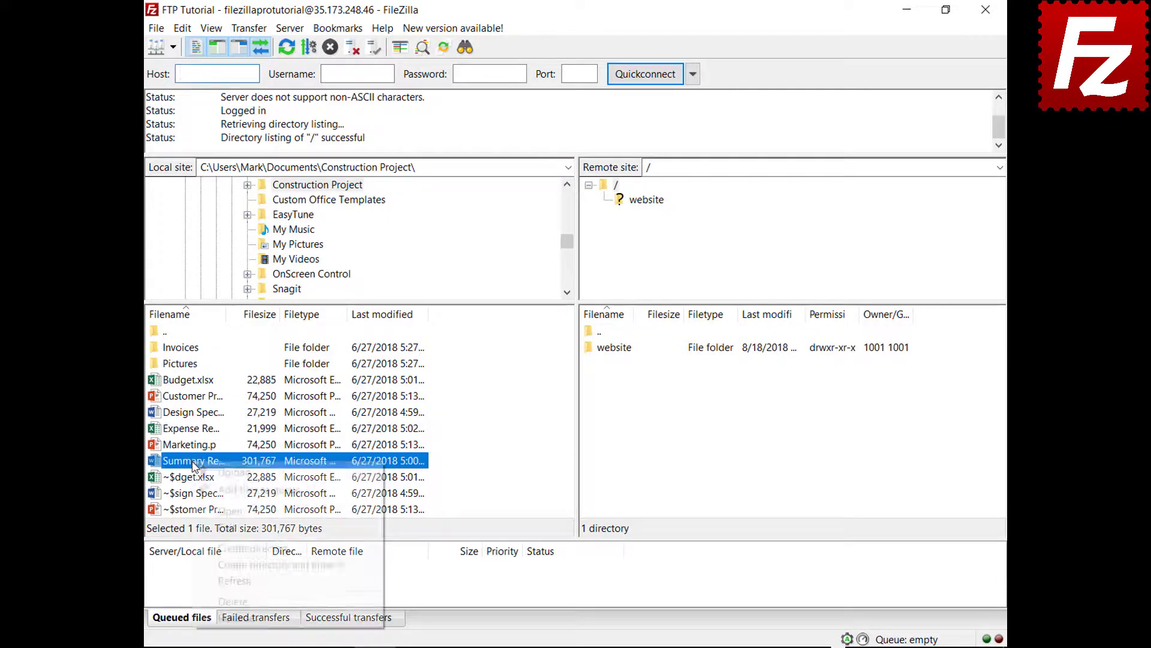
{"action": "left_click", "coordinate": [232, 471]}
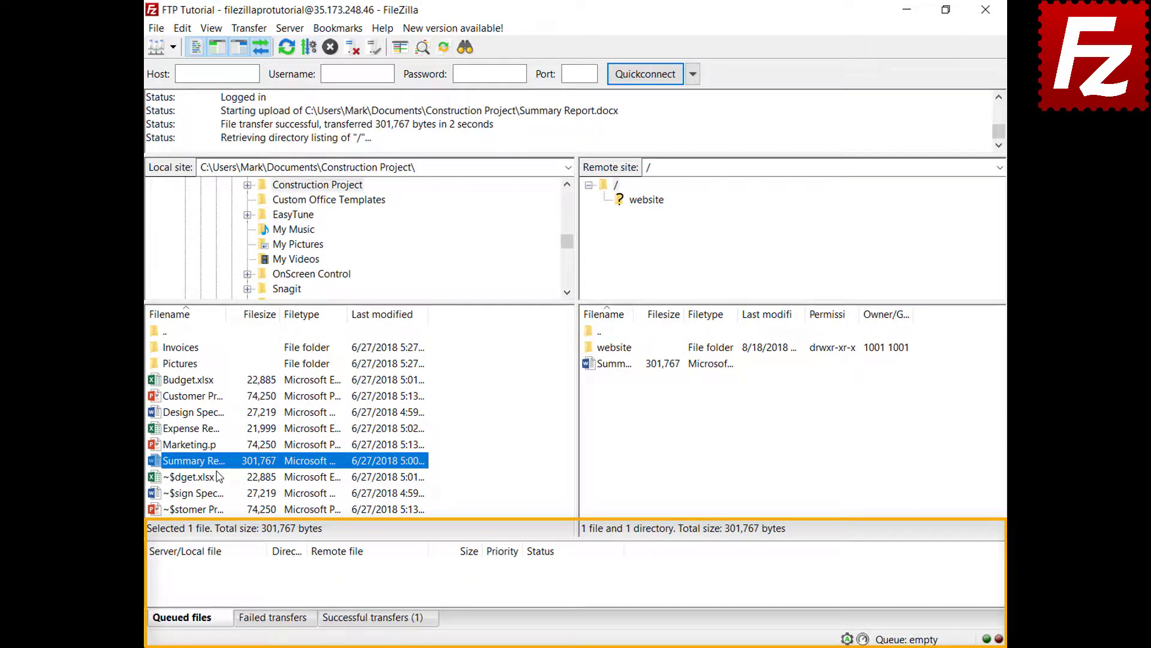
Add Budget.xlsx and the Invoices folder to the transfer queue, then process the queue to upload them
{"action": "right_click", "coordinate": [195, 380]}
{"action": "left_click", "coordinate": [214, 410]}
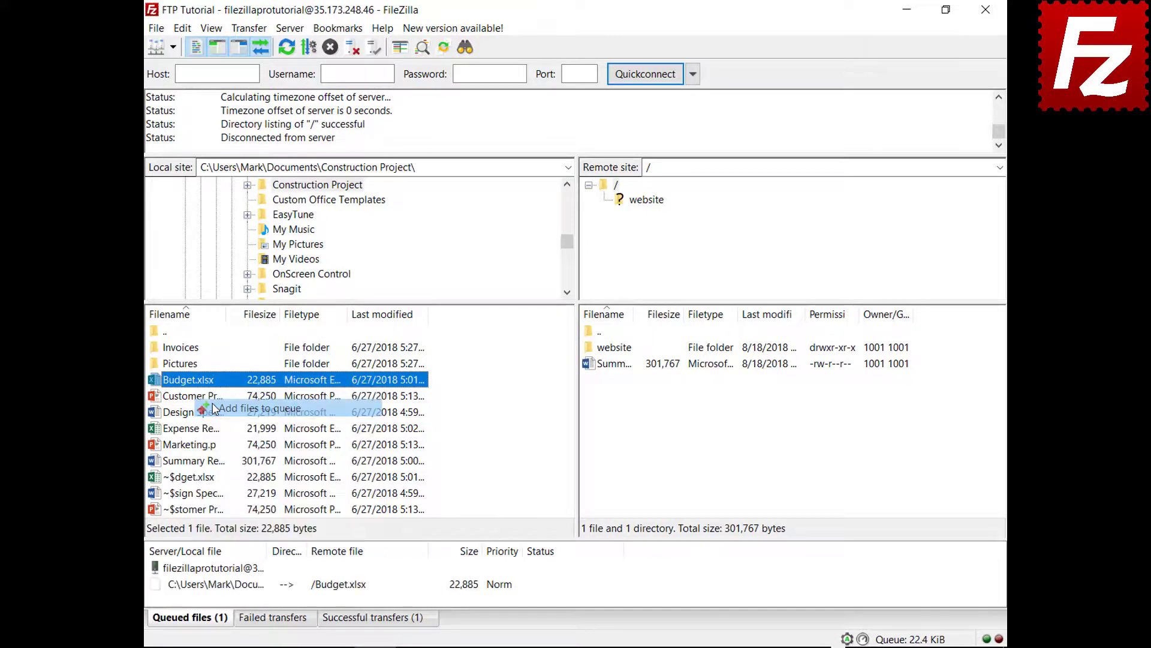
{"action": "right_click", "coordinate": [192, 350]}
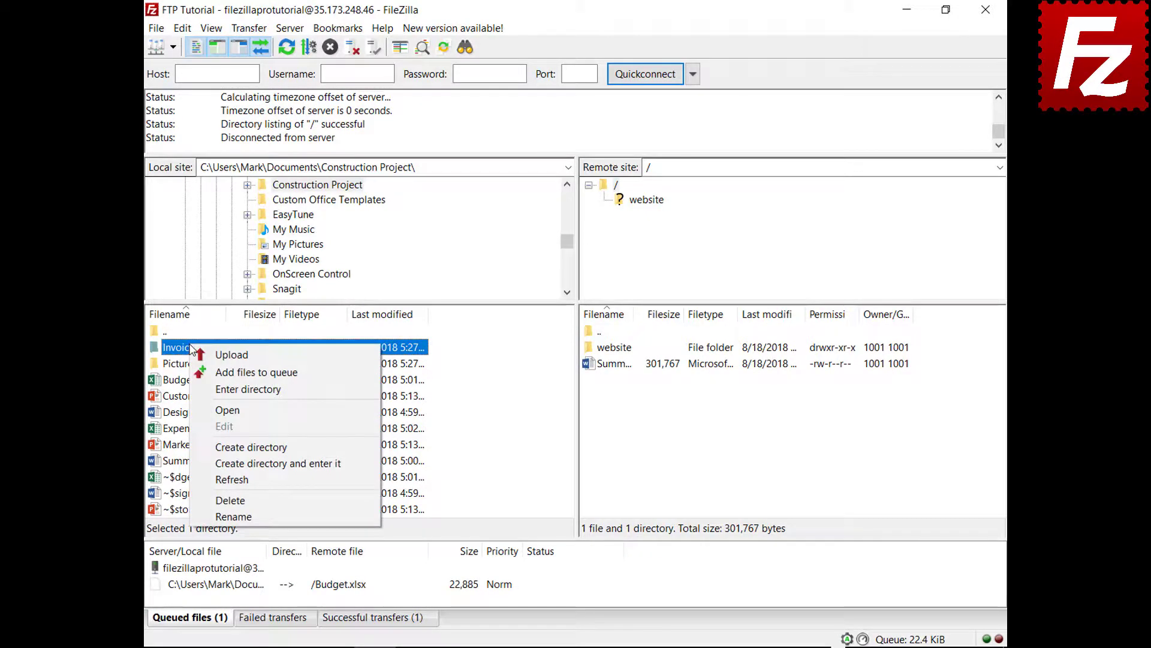
{"action": "left_click", "coordinate": [203, 371]}
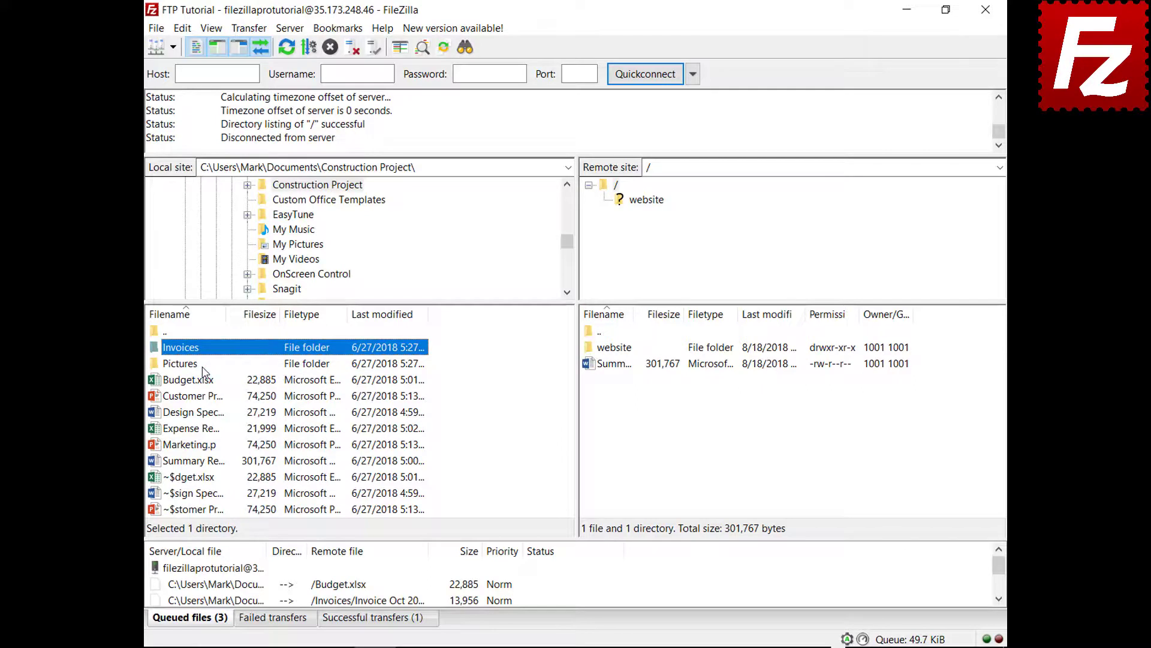
{"action": "right_click", "coordinate": [221, 569]}
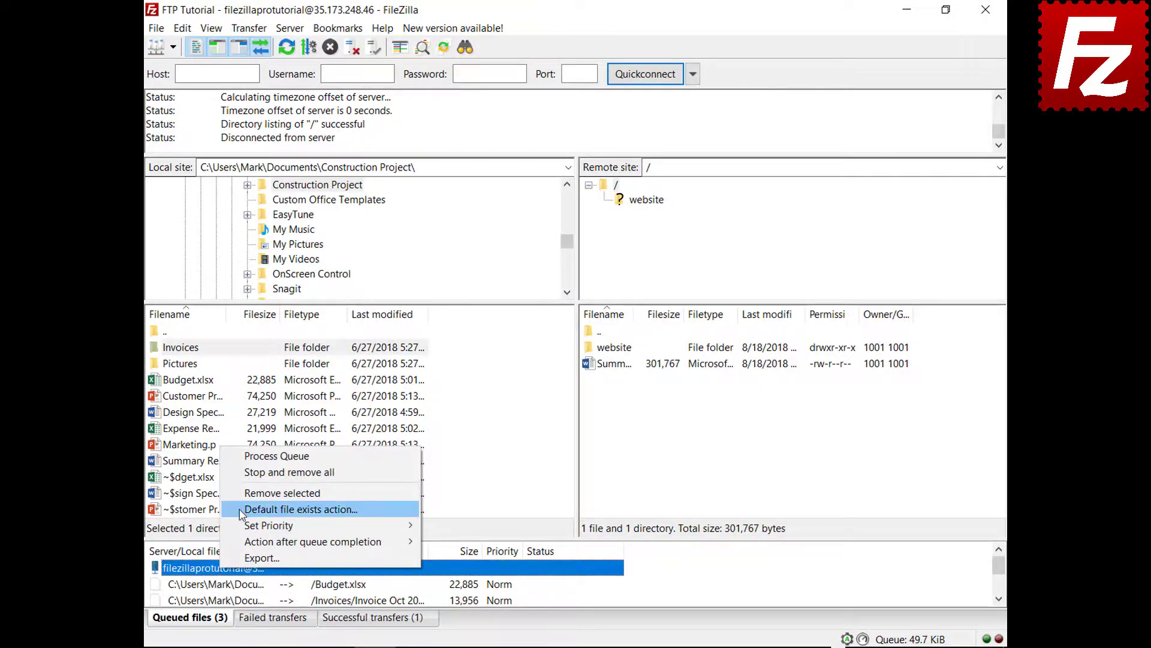
{"action": "left_click", "coordinate": [270, 456]}
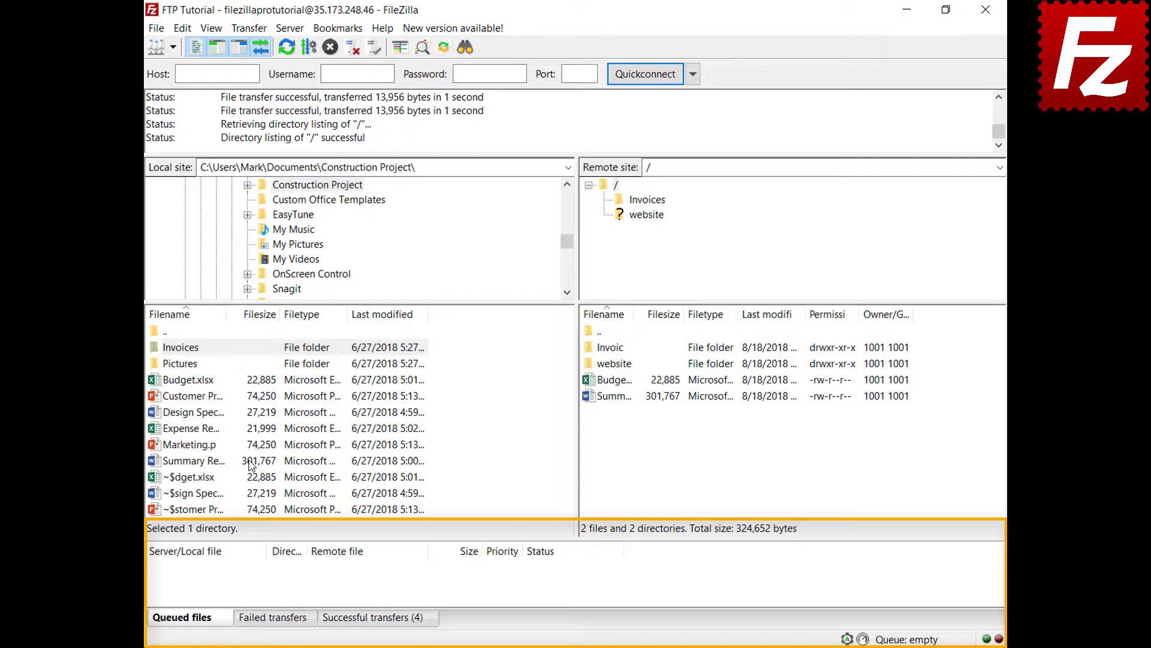
Add Design Specs.docx and Expense Report.xlsx to the transfer queue
{"action": "right_click", "coordinate": [200, 413]}
{"action": "left_click", "coordinate": [216, 441]}
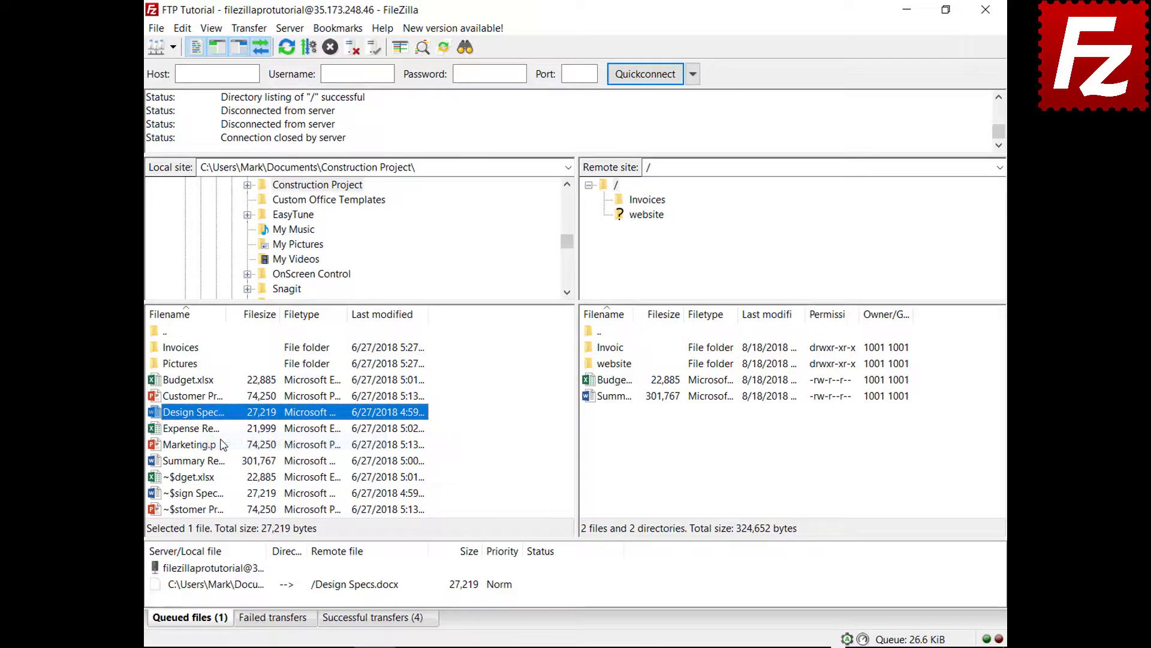
{"action": "right_click", "coordinate": [206, 430]}
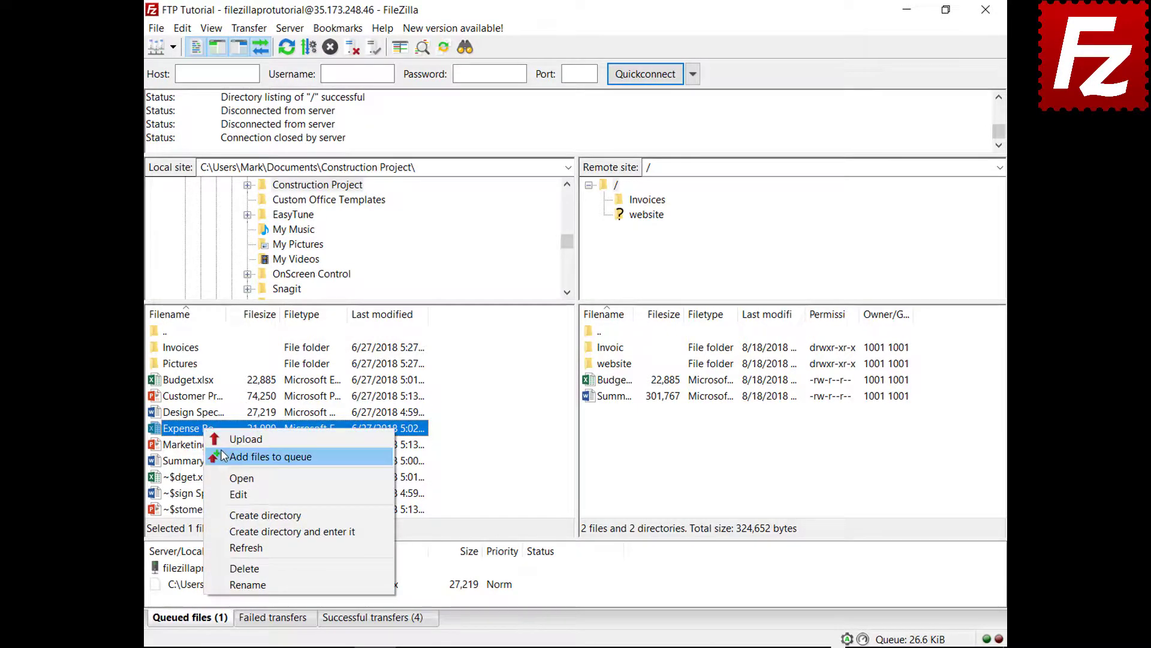
{"action": "left_click", "coordinate": [220, 450]}
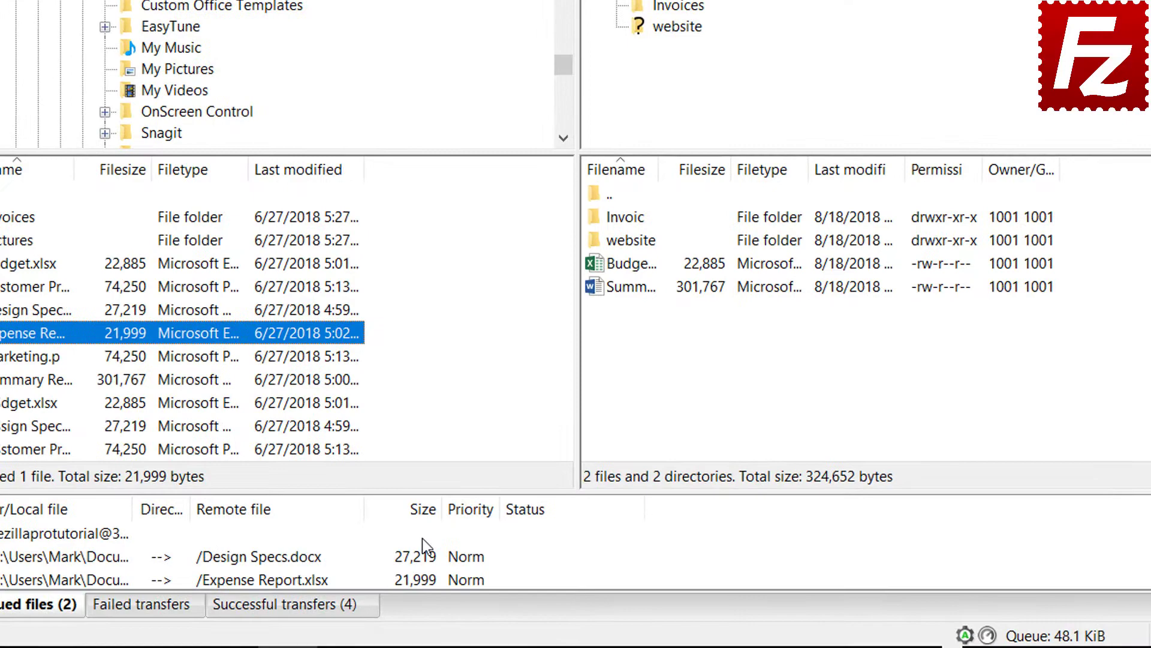
Sort the queue by size, set Expense Report to High priority, and process the queue
{"action": "left_click", "coordinate": [442, 528]}
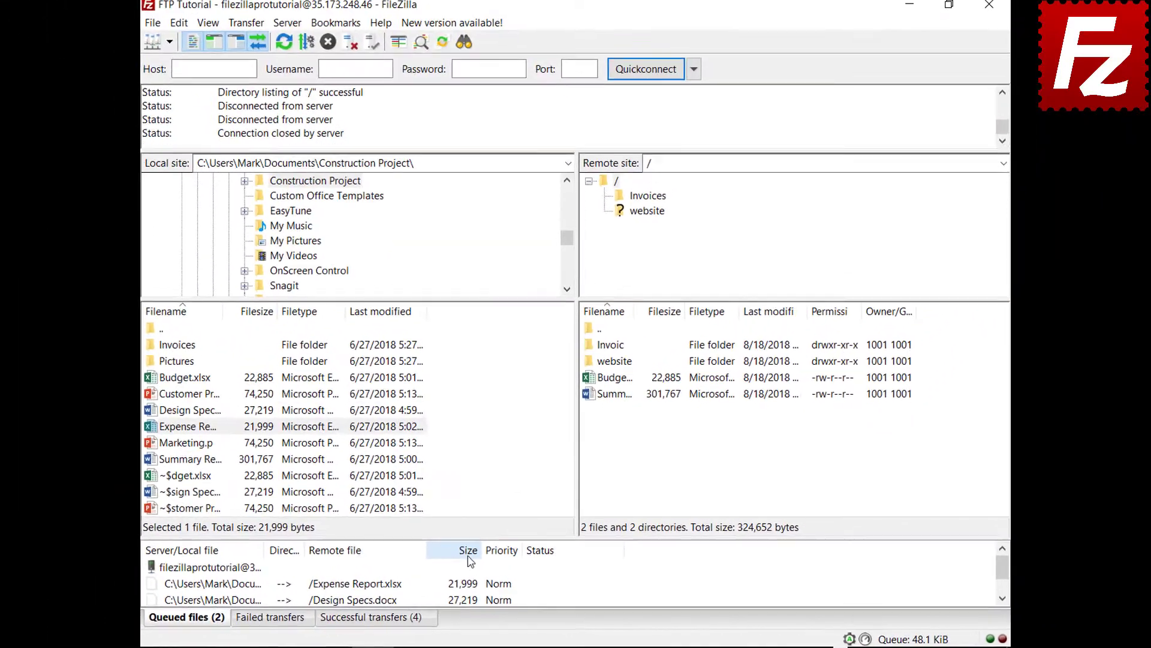
{"action": "right_click", "coordinate": [261, 589]}
{"action": "mouse_move", "coordinate": [307, 540]}
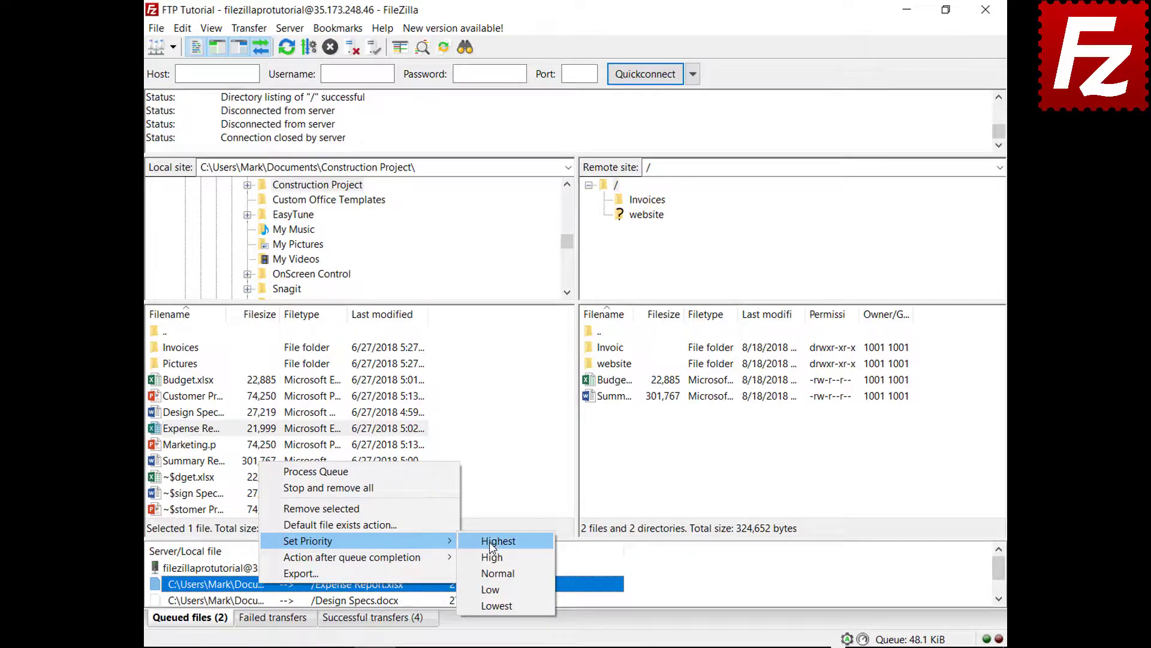
{"action": "left_click", "coordinate": [492, 543]}
{"action": "right_click", "coordinate": [241, 569]}
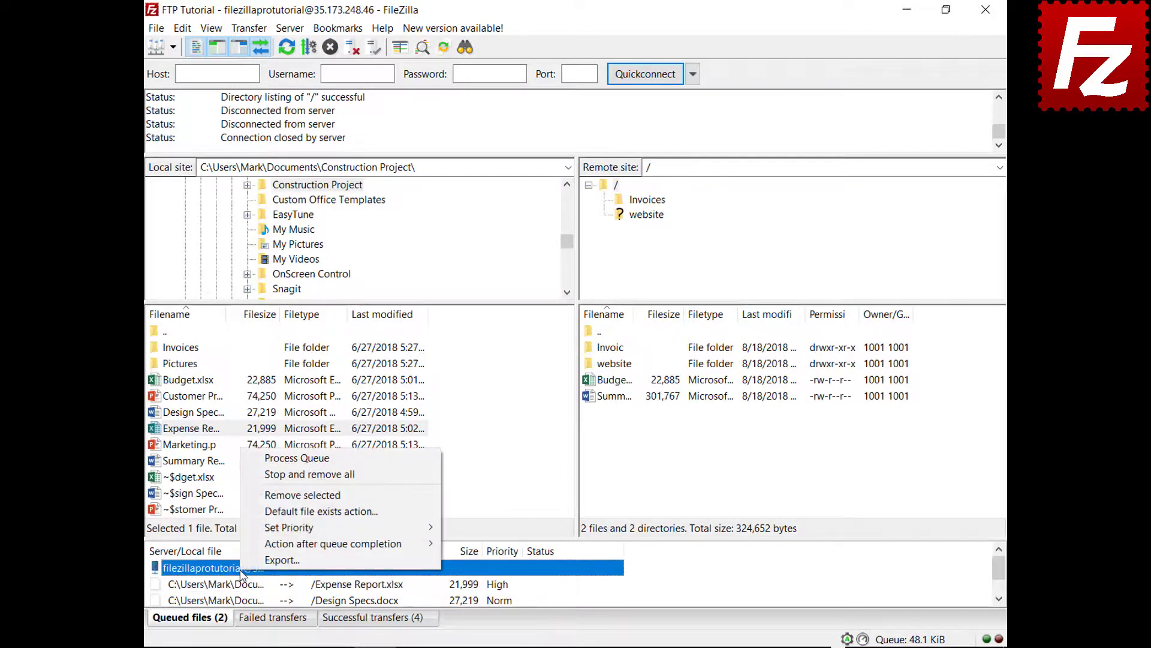
{"action": "left_click", "coordinate": [307, 459]}
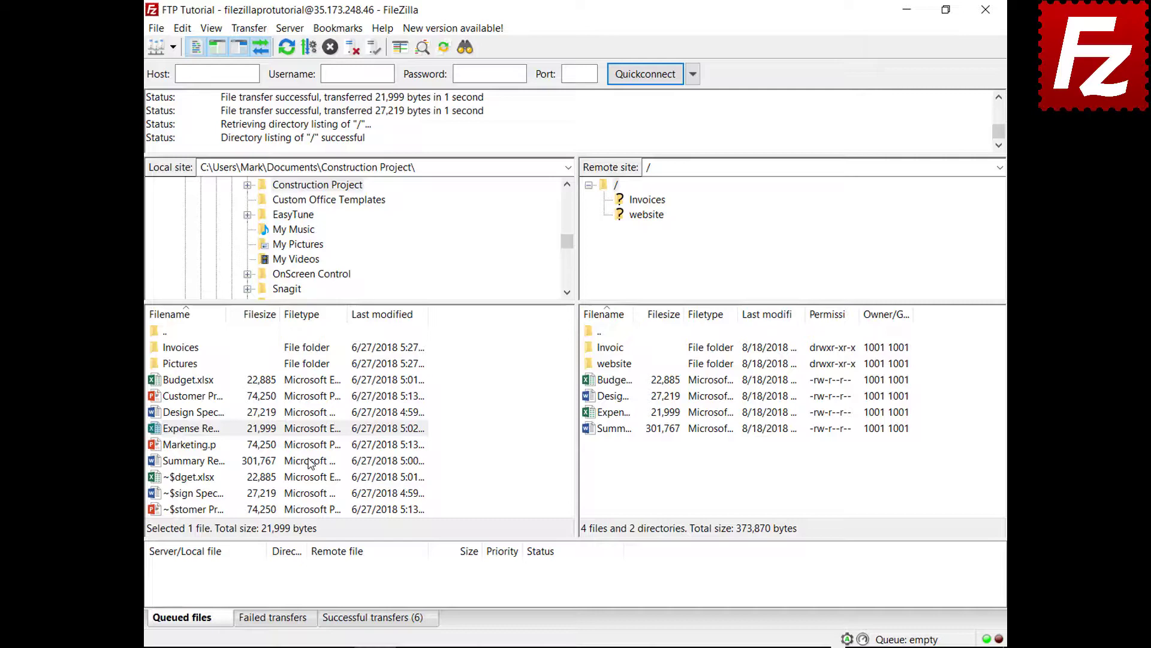
Queue Budget.xlsx and review the file-exists action settings without changing them
{"action": "right_click", "coordinate": [208, 383]}
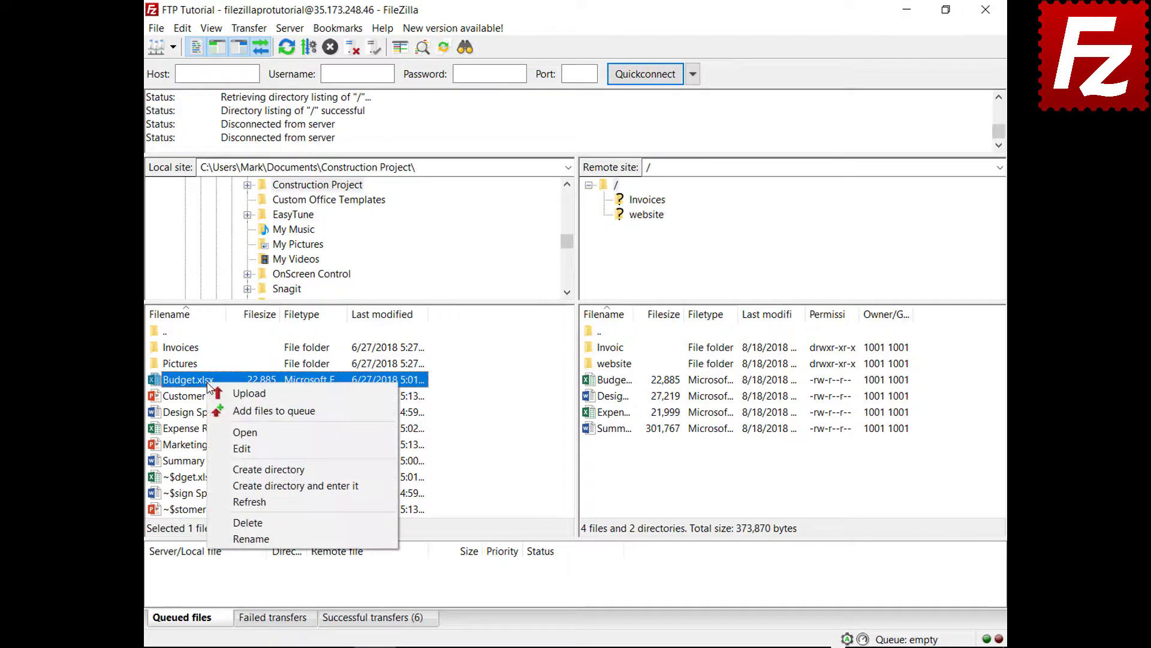
{"action": "left_click", "coordinate": [222, 412]}
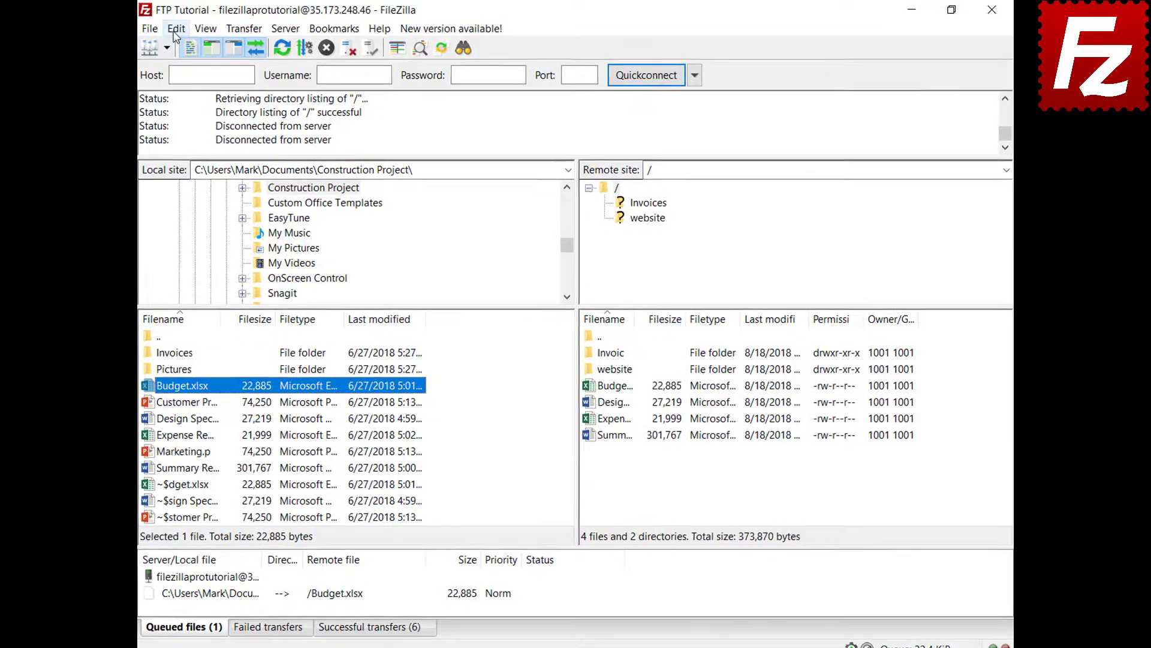
{"action": "left_click", "coordinate": [161, 30]}
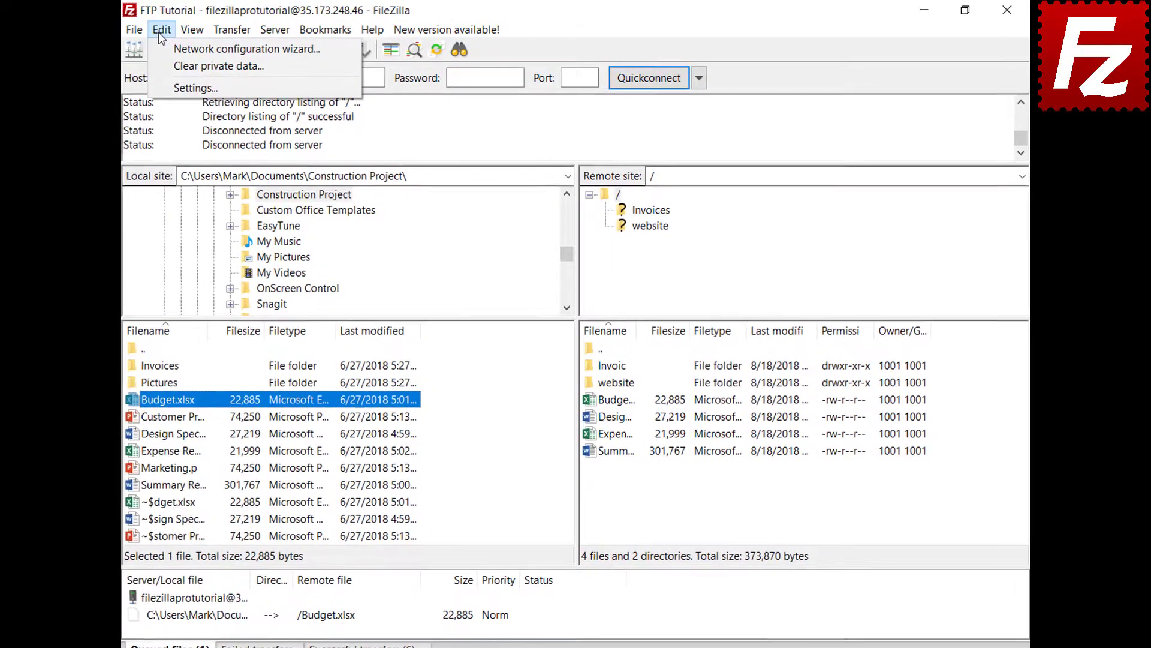
{"action": "left_click", "coordinate": [161, 86]}
{"action": "left_click", "coordinate": [359, 373]}
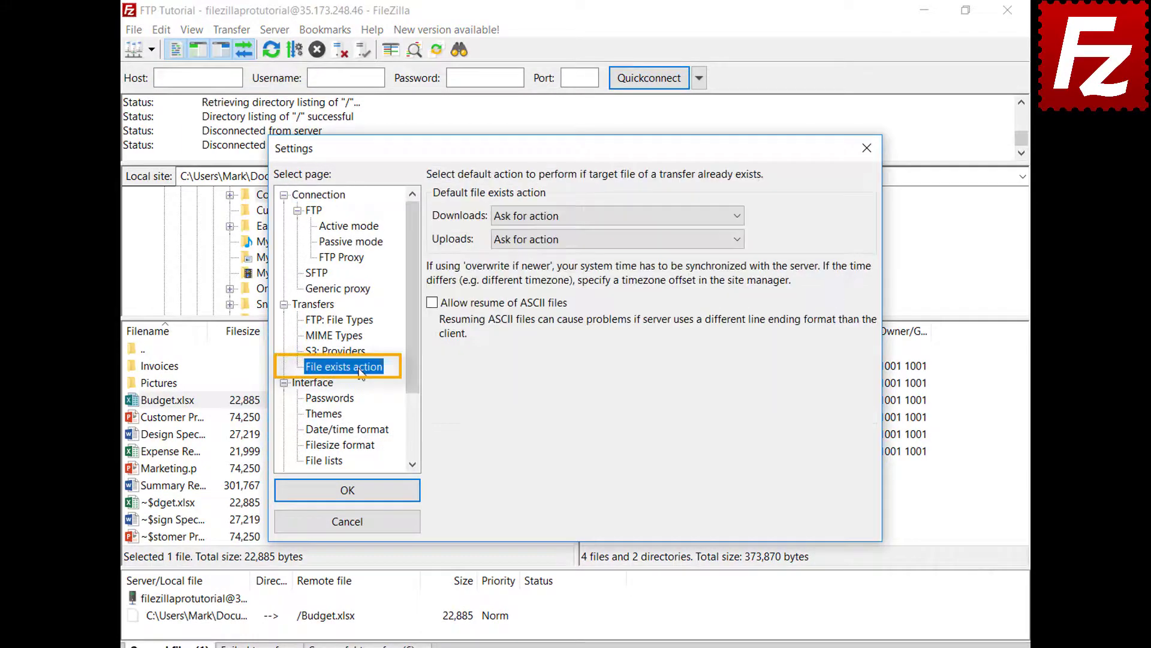
{"action": "left_click", "coordinate": [363, 530]}
Set the queued Budget.xlsx upload to overwrite the existing file on the server
{"action": "left_click", "coordinate": [261, 586]}
{"action": "right_click", "coordinate": [260, 590]}
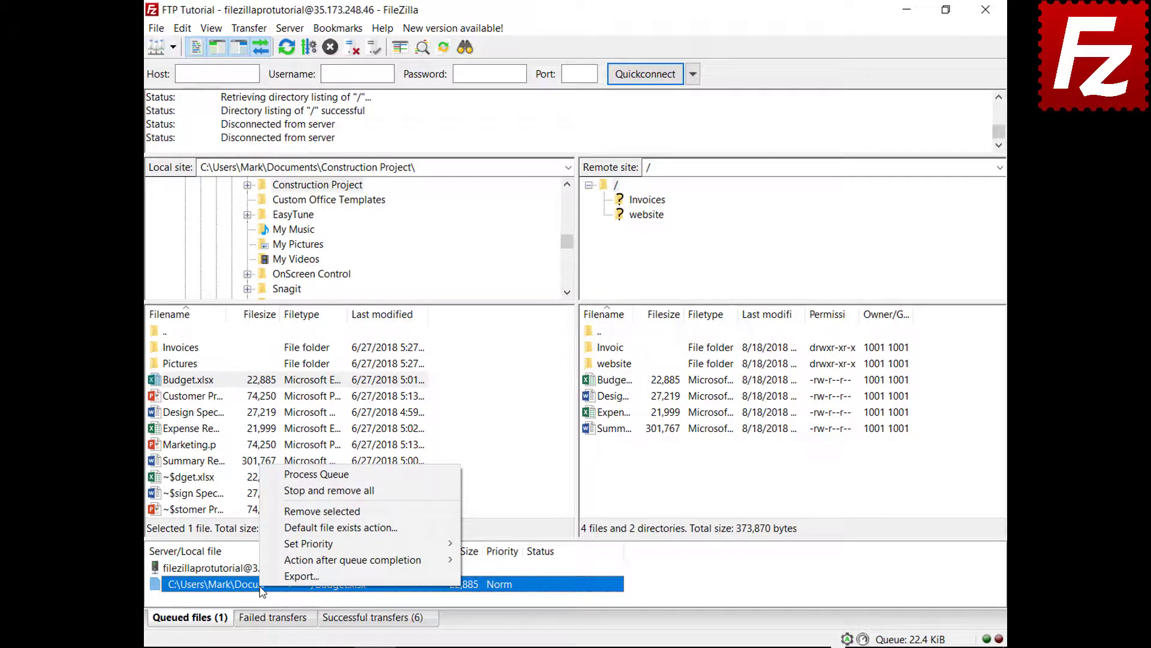
{"action": "left_click", "coordinate": [284, 529]}
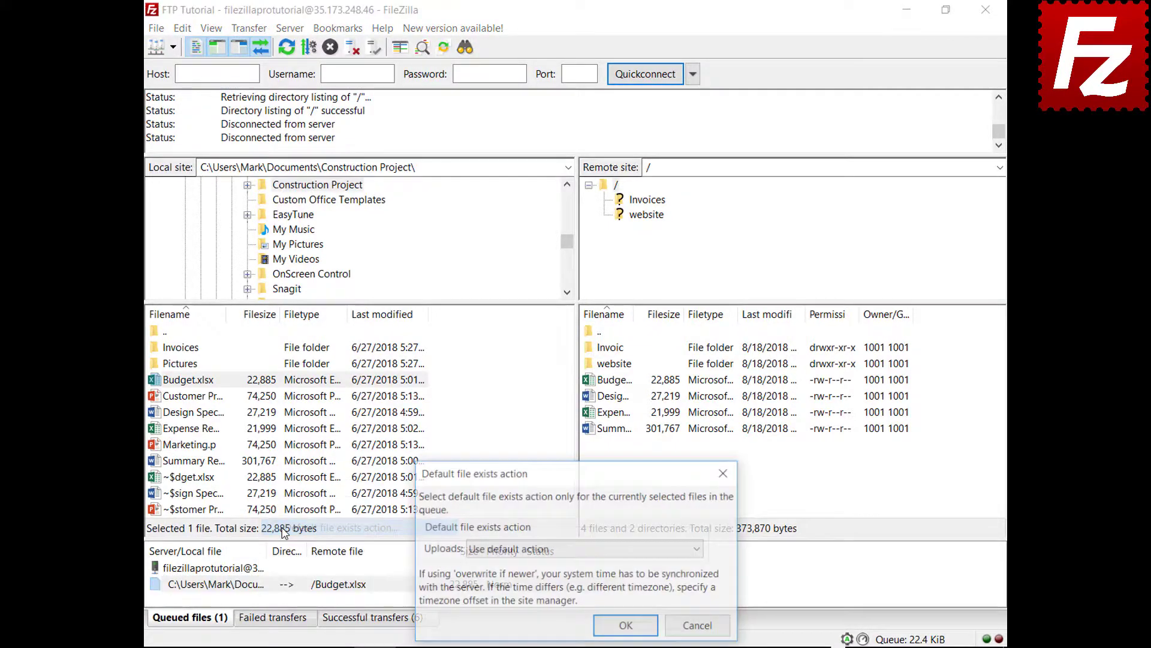
{"action": "left_click", "coordinate": [501, 551]}
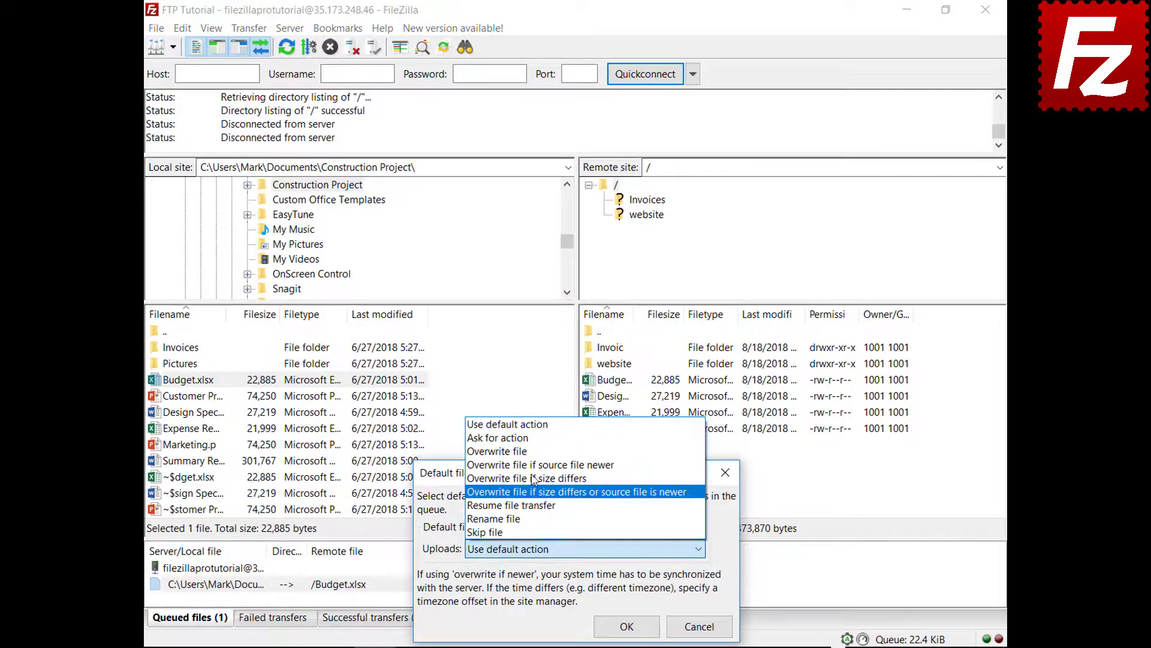
{"action": "left_click", "coordinate": [503, 451]}
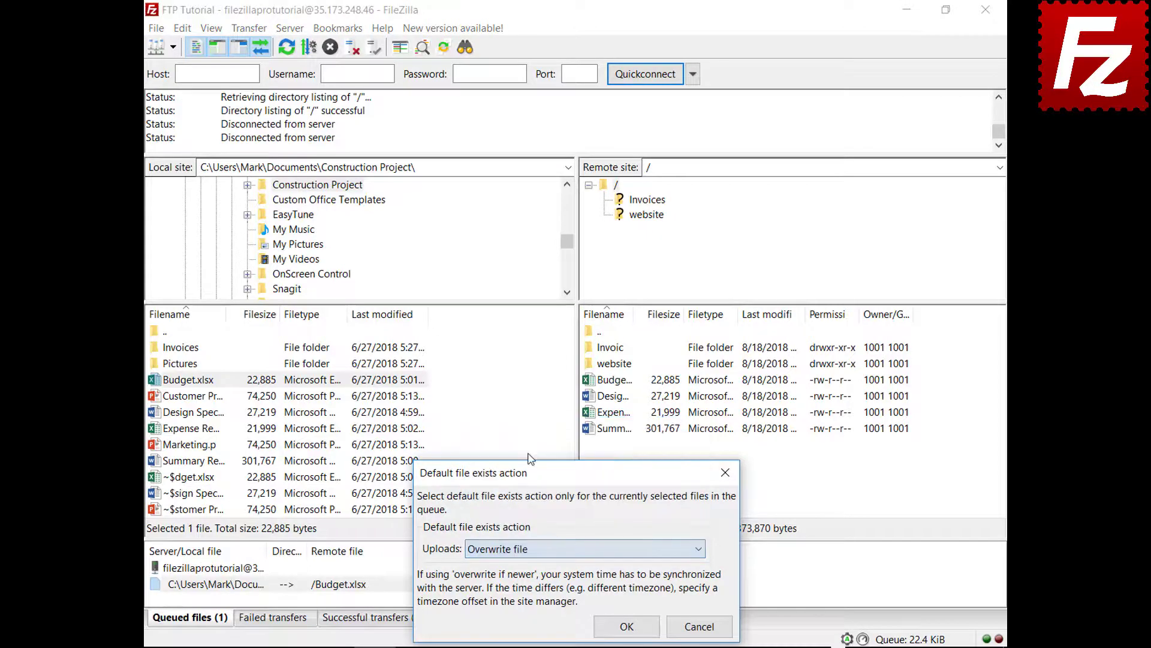
{"action": "left_click", "coordinate": [625, 626]}
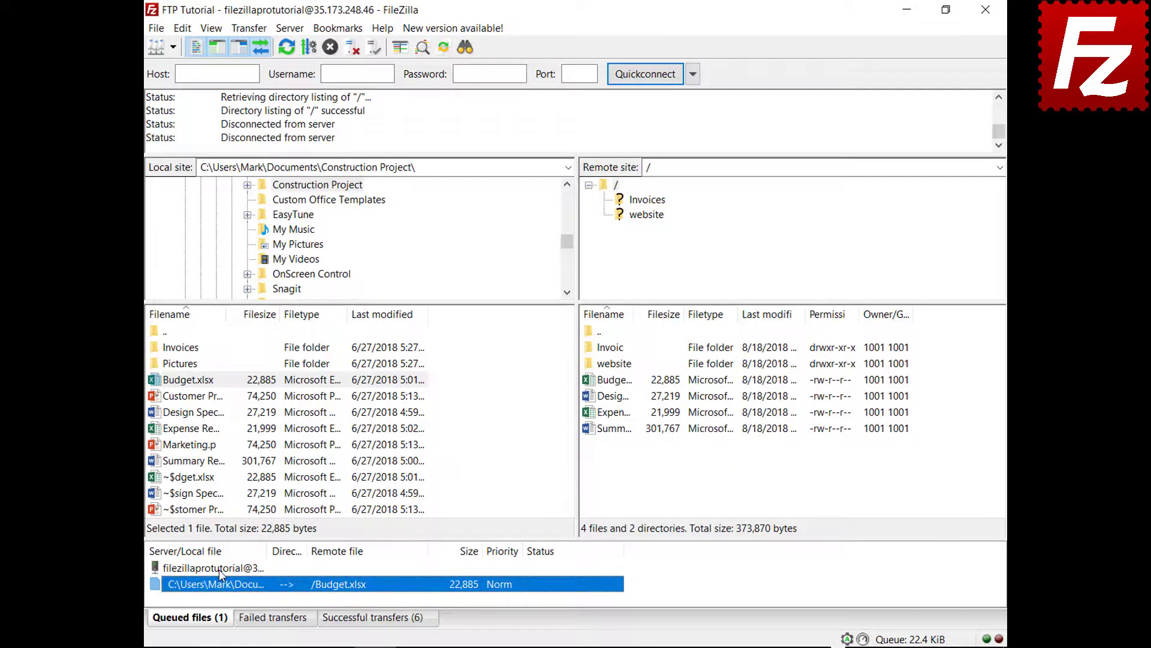
Process the queue so Budget.xlsx re-uploads to the server root with overwrite
{"action": "right_click", "coordinate": [219, 569]}
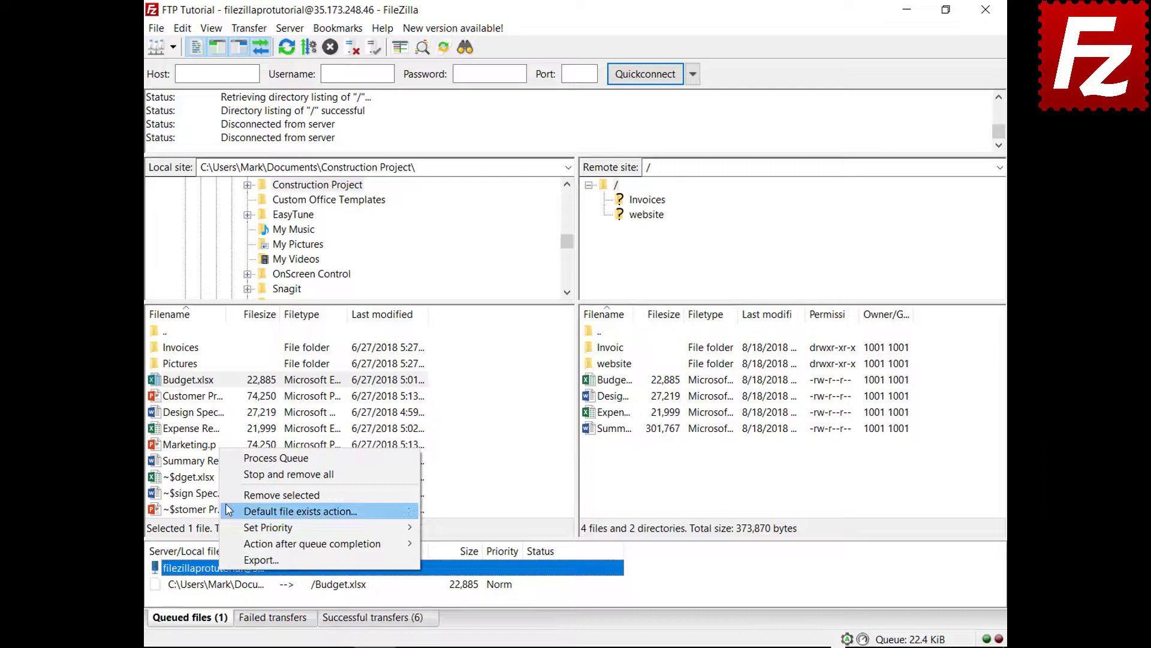
{"action": "left_click", "coordinate": [229, 458]}
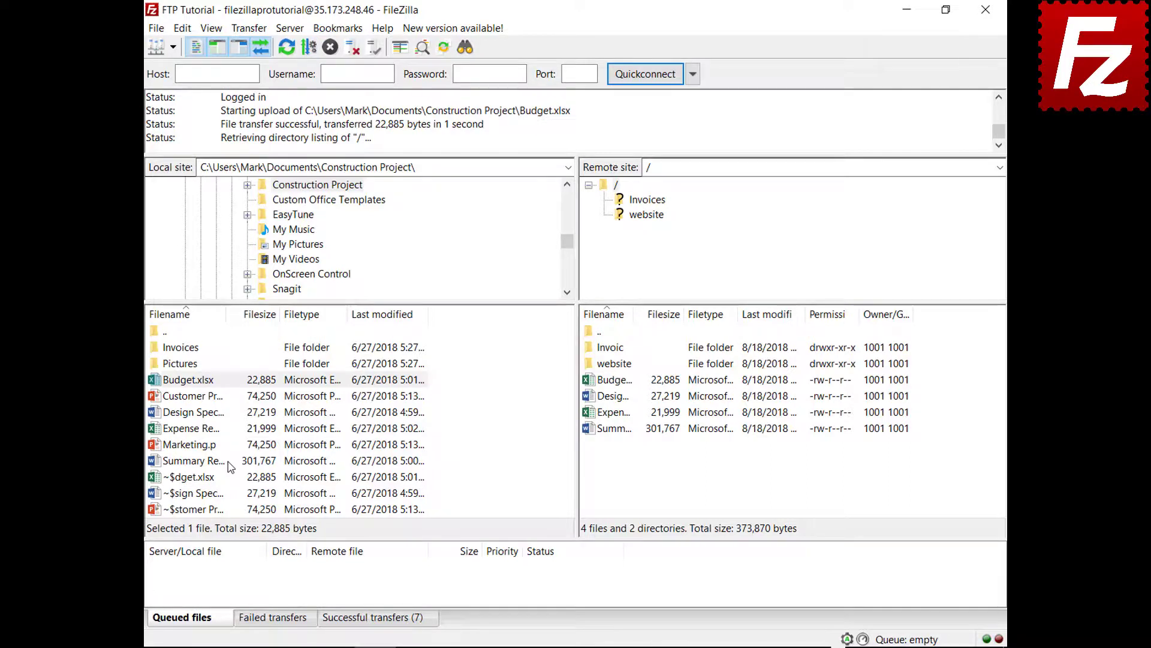
{"action": "left_click", "coordinate": [192, 446]}
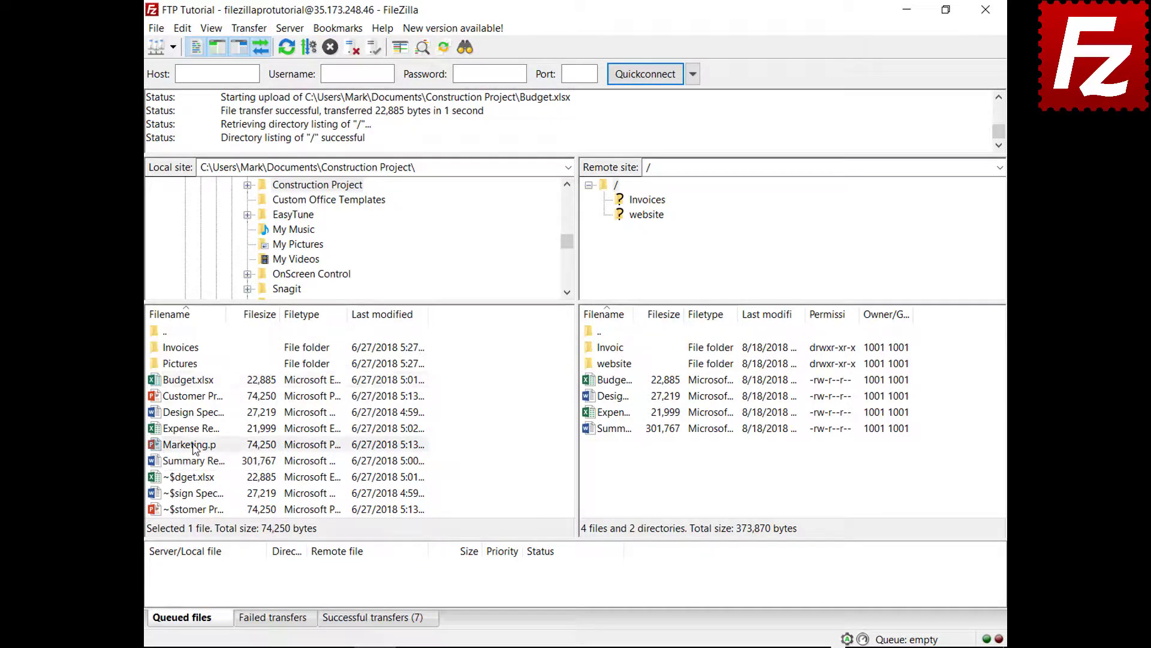
Queue Marketing.pptx, set the completion action to Close FileZilla, and process the queue
{"action": "right_click", "coordinate": [193, 446]}
{"action": "left_click", "coordinate": [234, 472]}
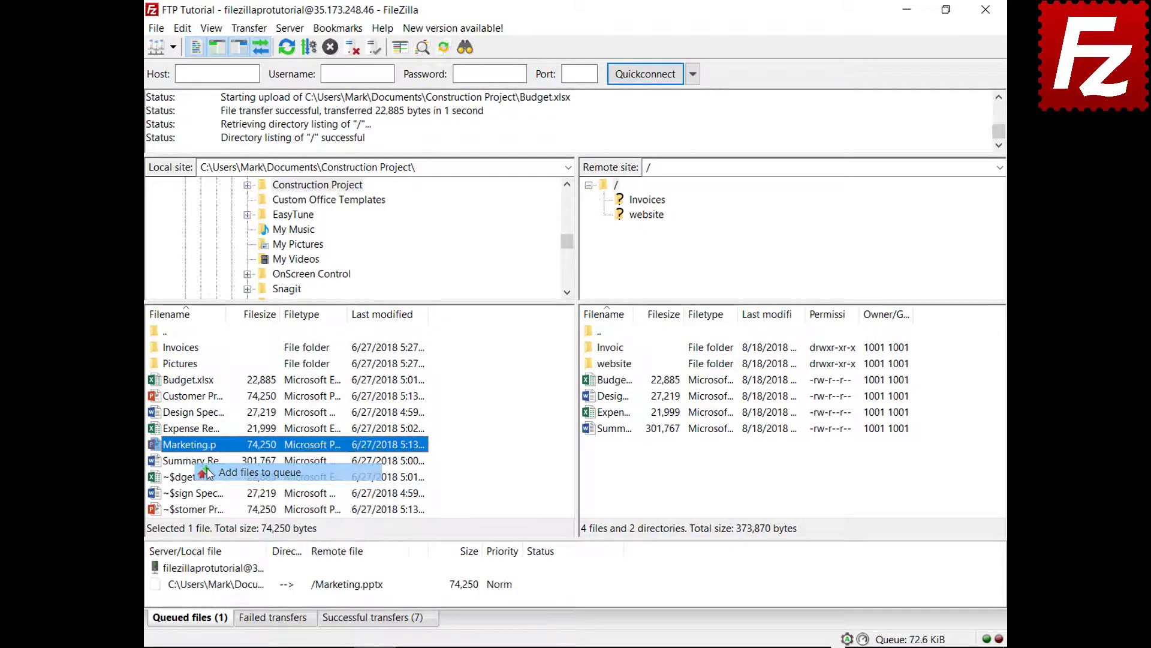
{"action": "right_click", "coordinate": [229, 590]}
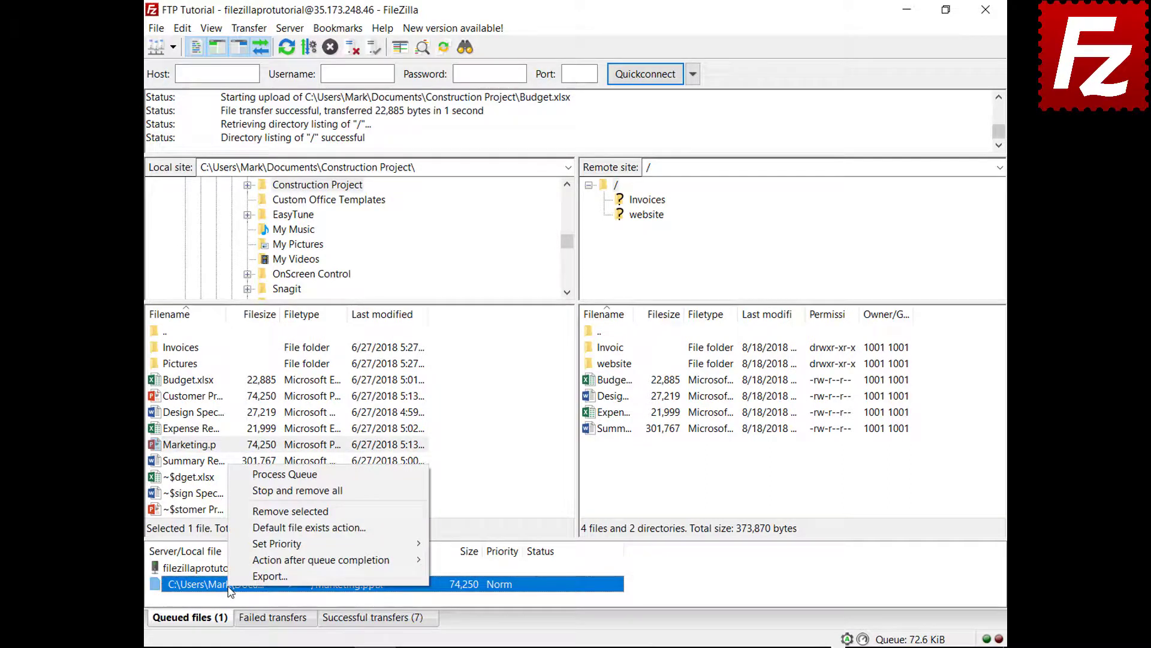
{"action": "mouse_move", "coordinate": [321, 560]}
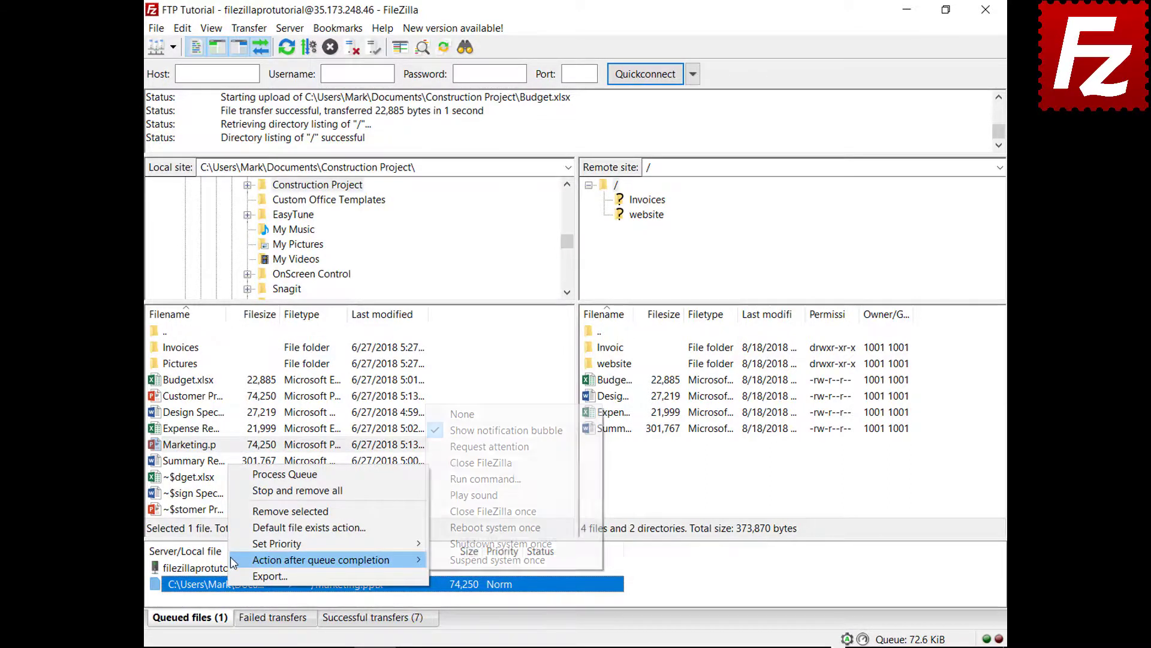
{"action": "left_click", "coordinate": [447, 462]}
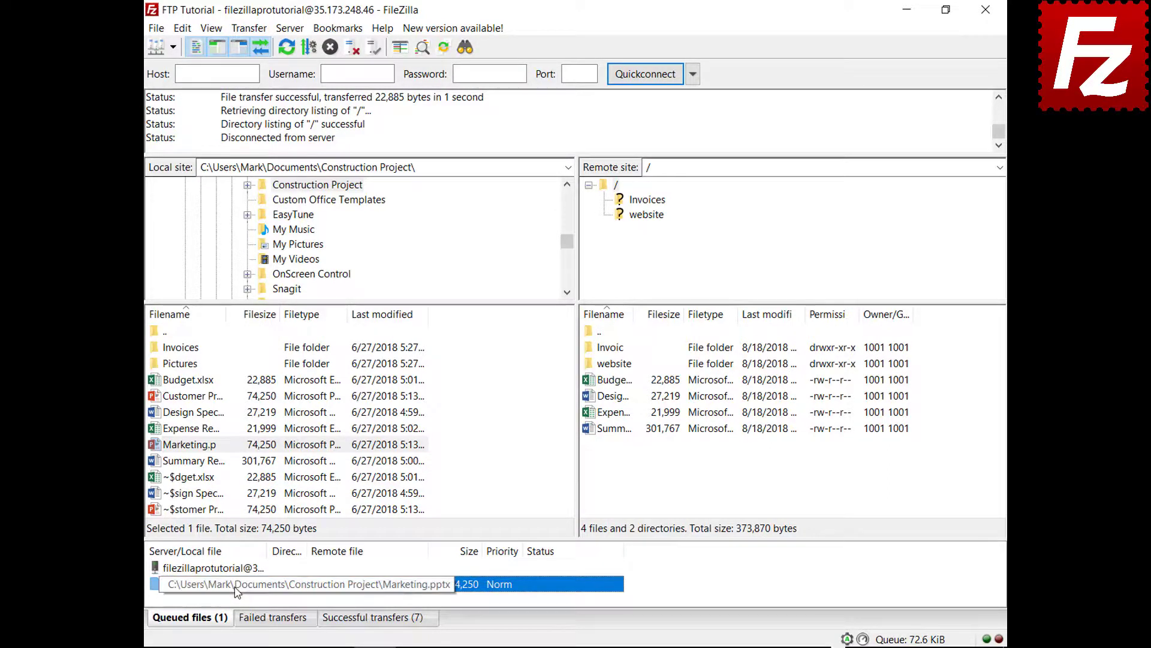
{"action": "right_click", "coordinate": [234, 570]}
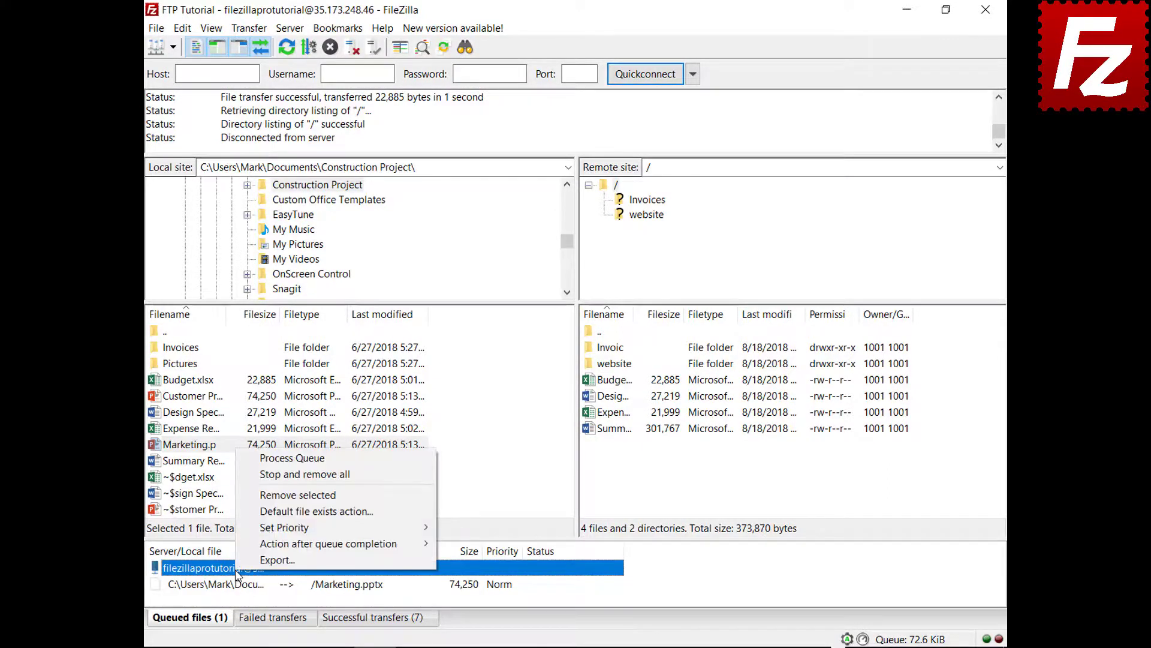
{"action": "left_click", "coordinate": [274, 460]}
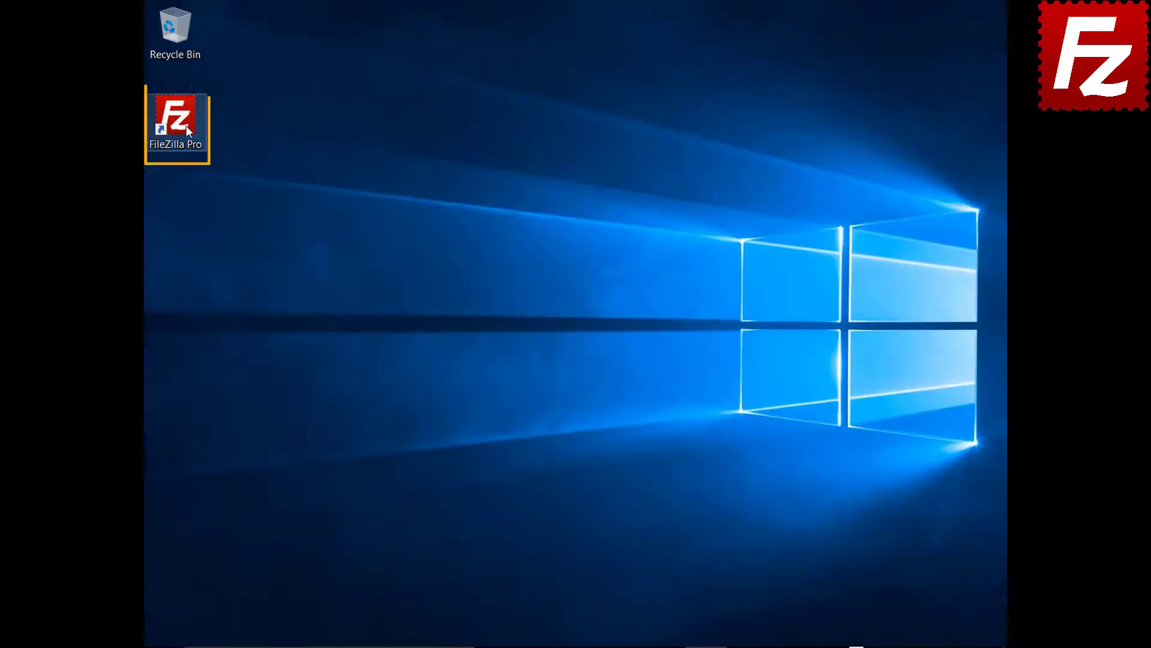
Relaunch FileZilla, connect to FTP Tutorial, and add the Pictures folder to the queue
{"action": "double_click", "coordinate": [182, 124]}
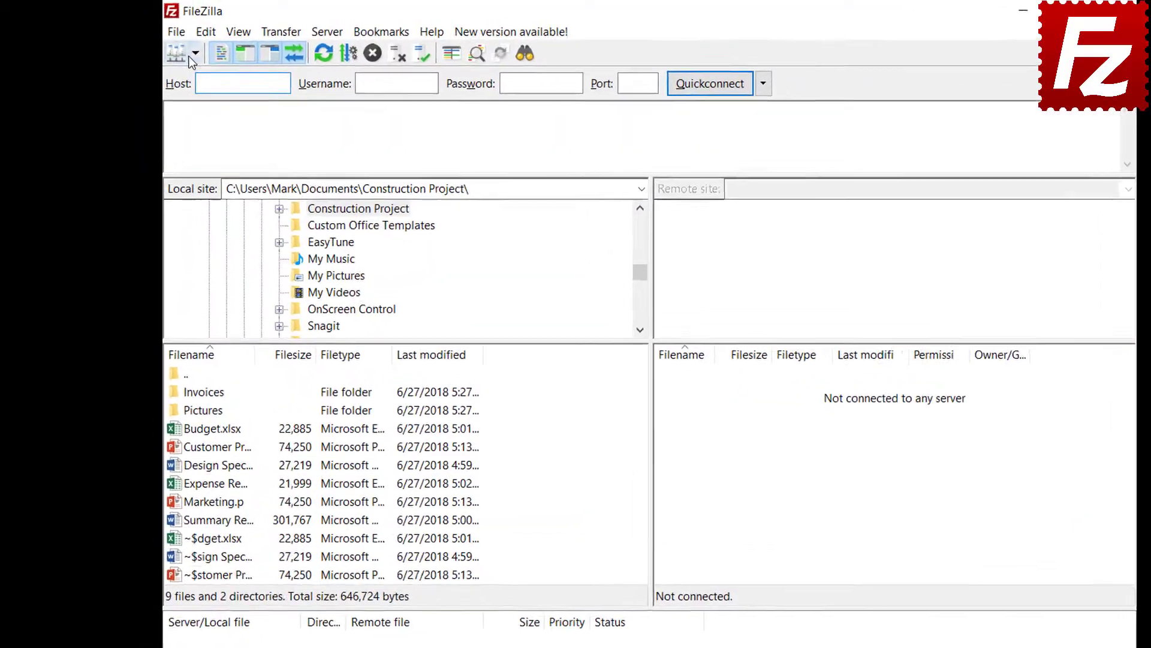
{"action": "left_click", "coordinate": [173, 48]}
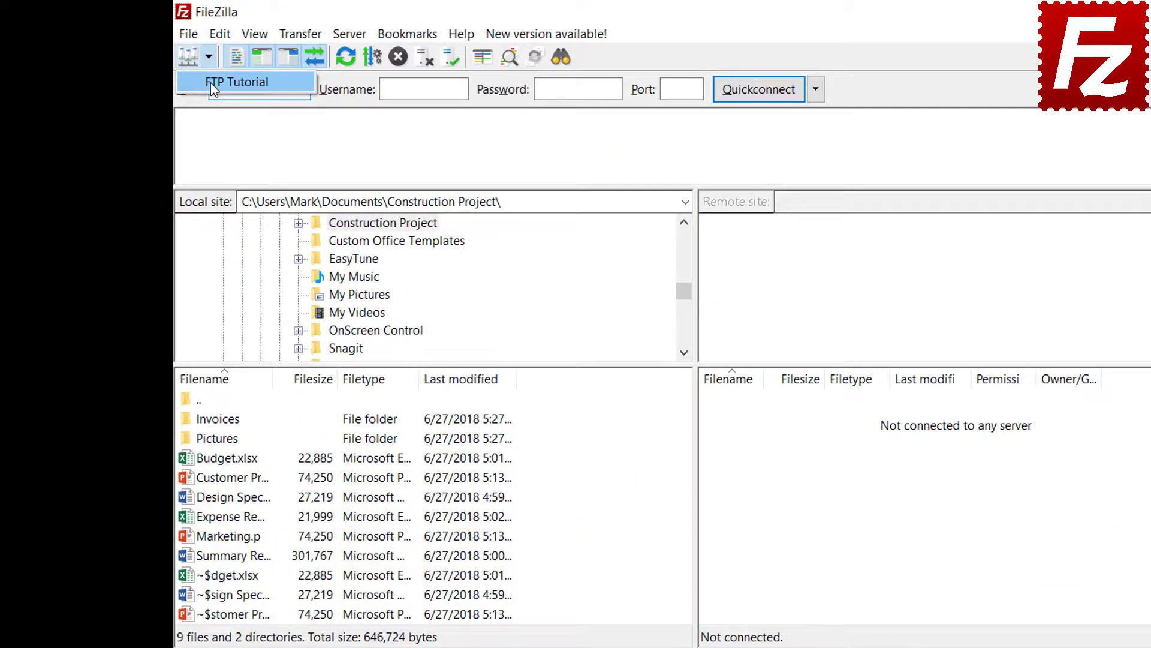
{"action": "left_click", "coordinate": [193, 67]}
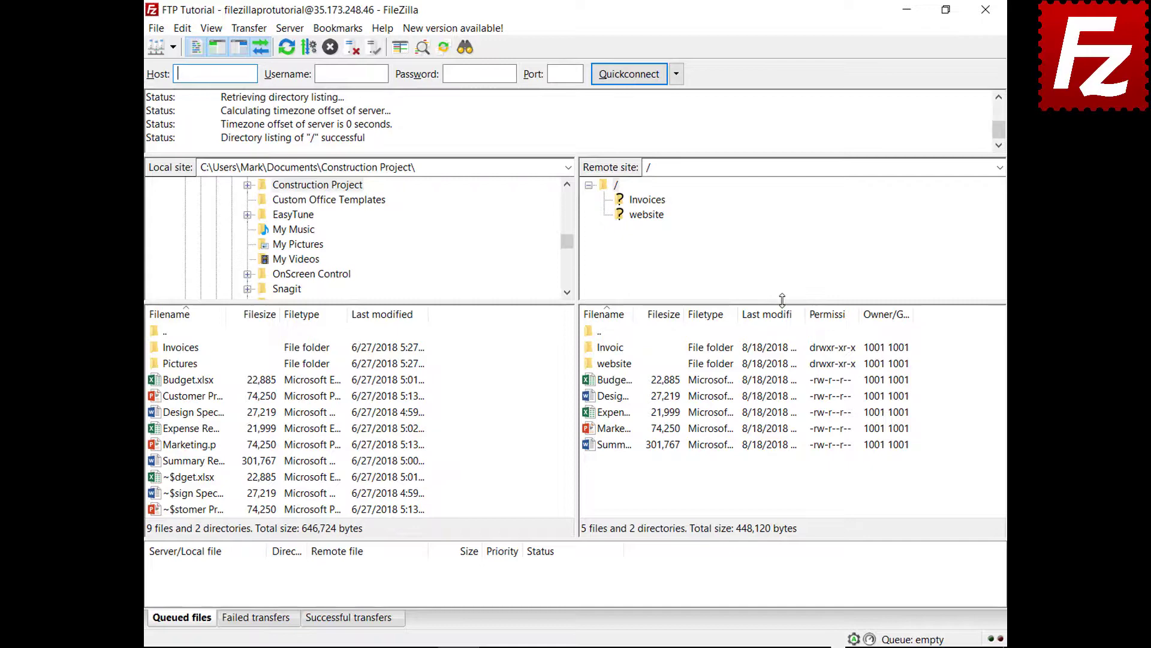
{"action": "right_click", "coordinate": [188, 363]}
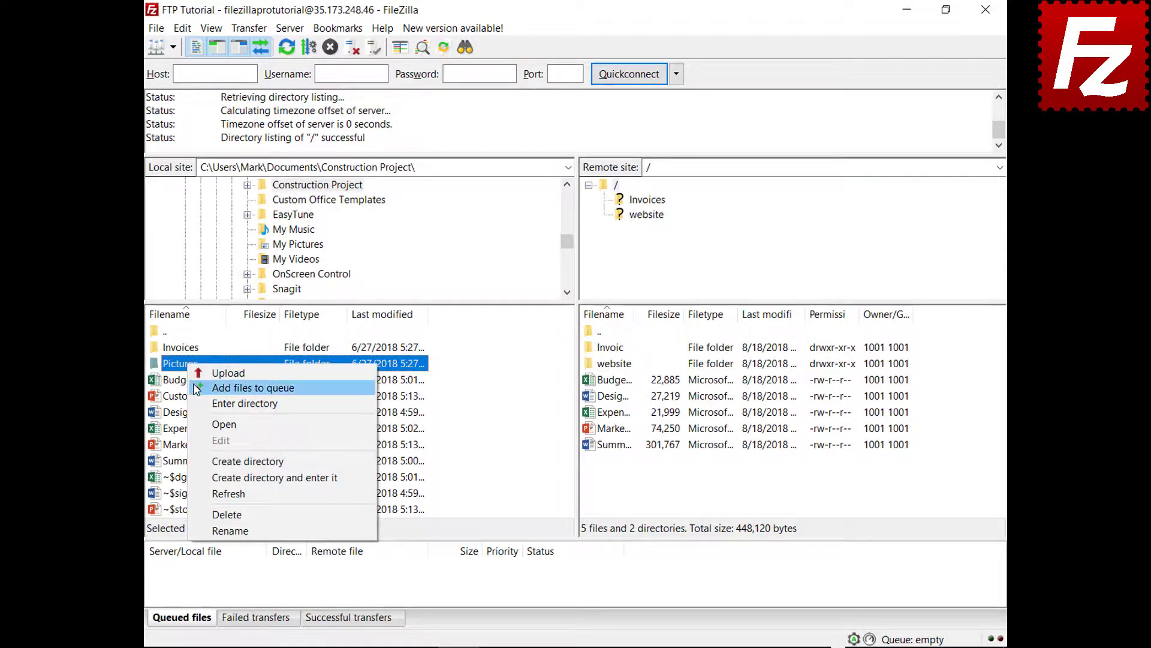
{"action": "left_click", "coordinate": [253, 388]}
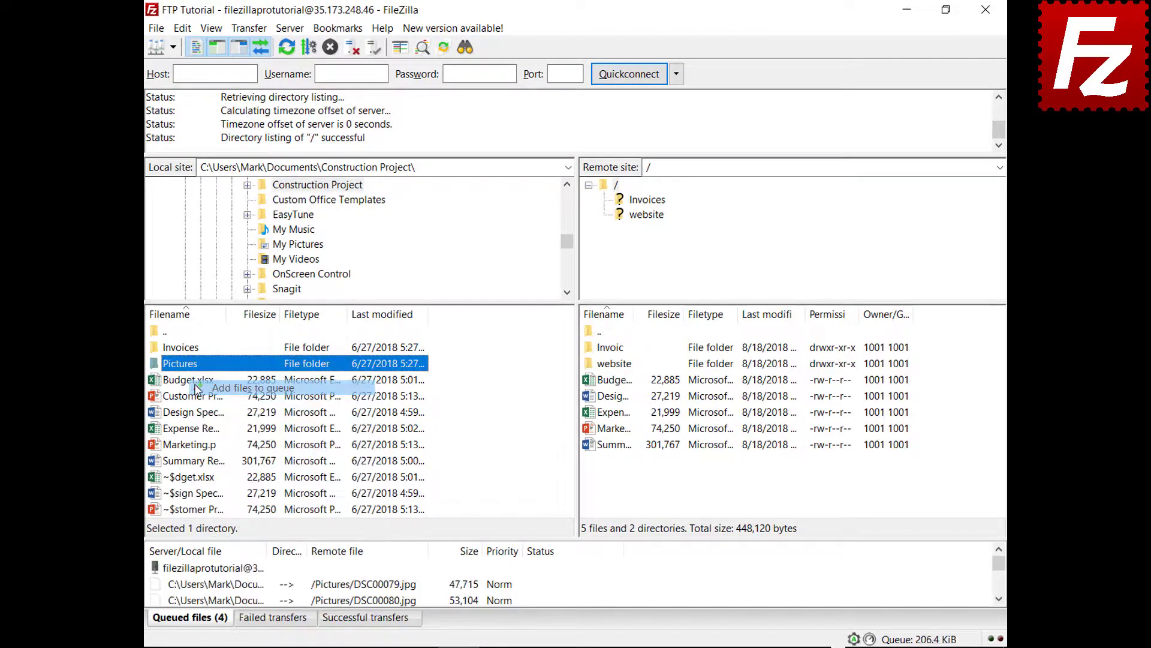
Close and reopen FileZilla with the queue intact, then process it to upload the pictures
{"action": "left_click", "coordinate": [987, 19]}
{"action": "double_click", "coordinate": [182, 124]}
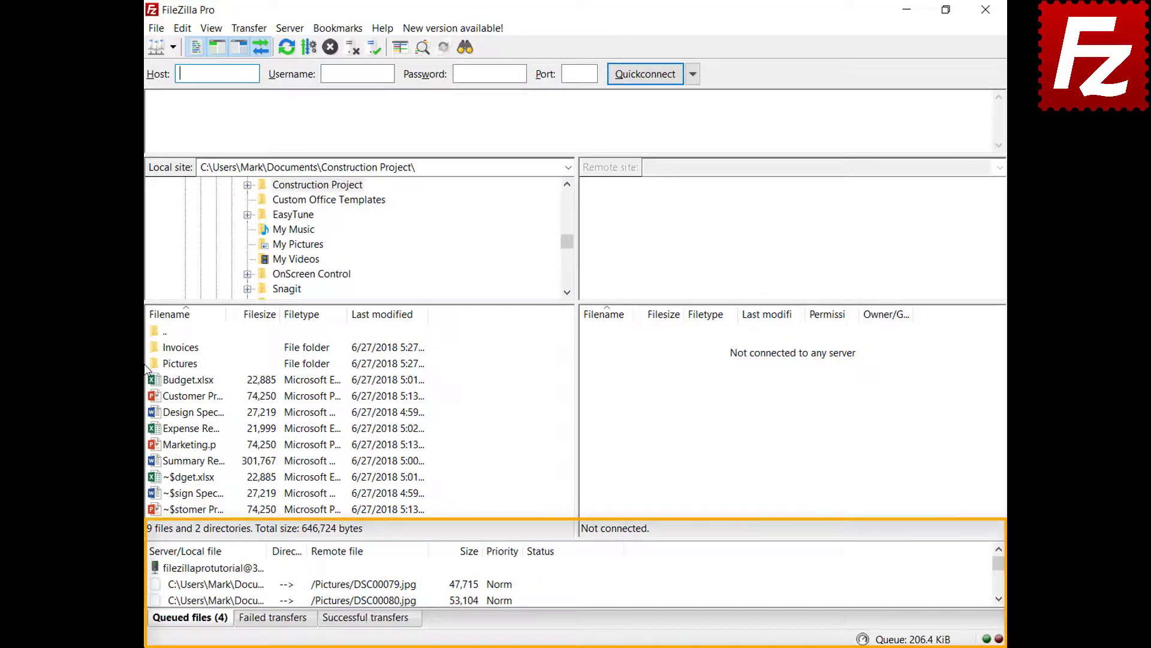
{"action": "right_click", "coordinate": [224, 569]}
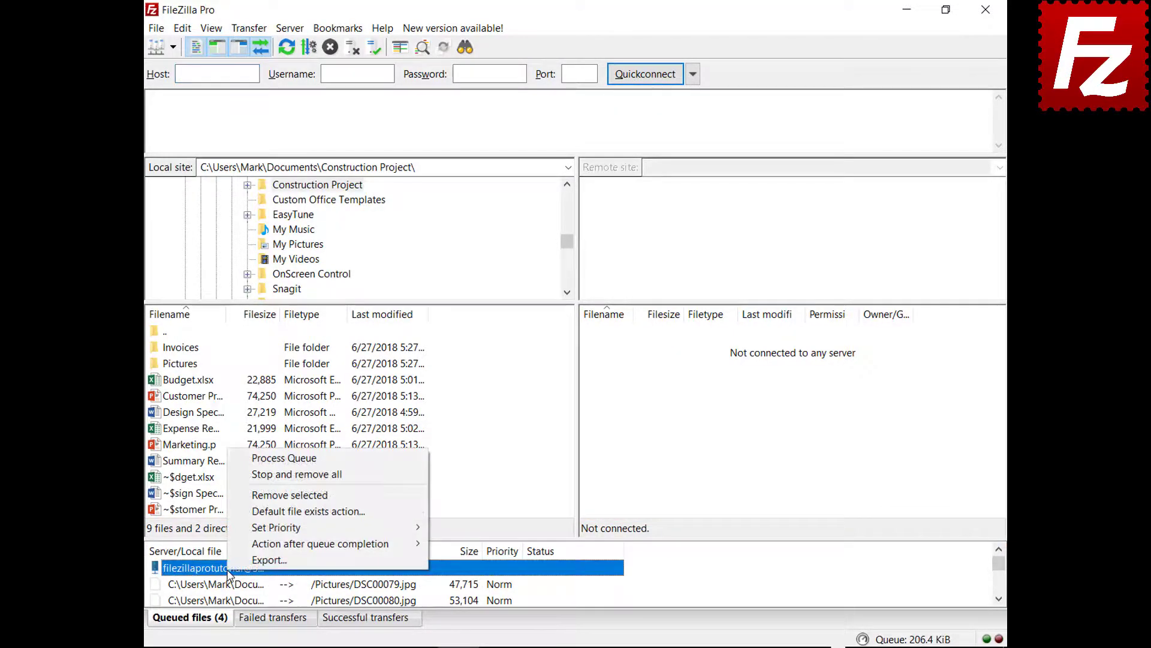
{"action": "left_click", "coordinate": [253, 458]}
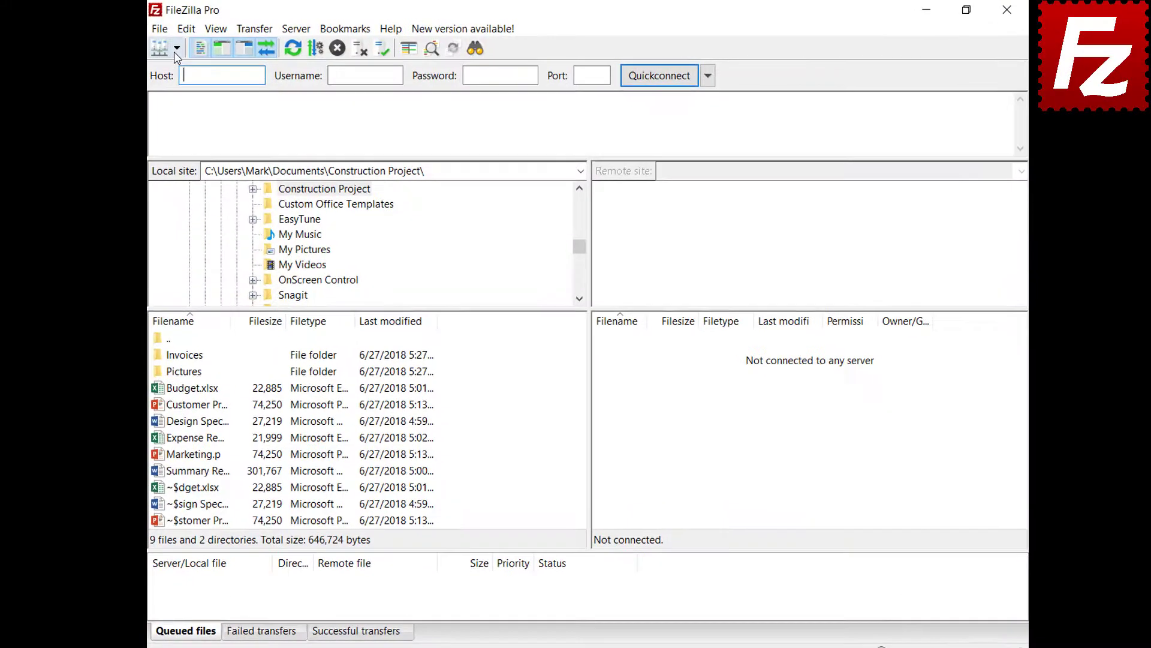
Reconnect to FTP Tutorial, queue Marketing.pptx, then stop and remove all queued transfers
{"action": "left_click", "coordinate": [177, 49]}
{"action": "left_click", "coordinate": [198, 66]}
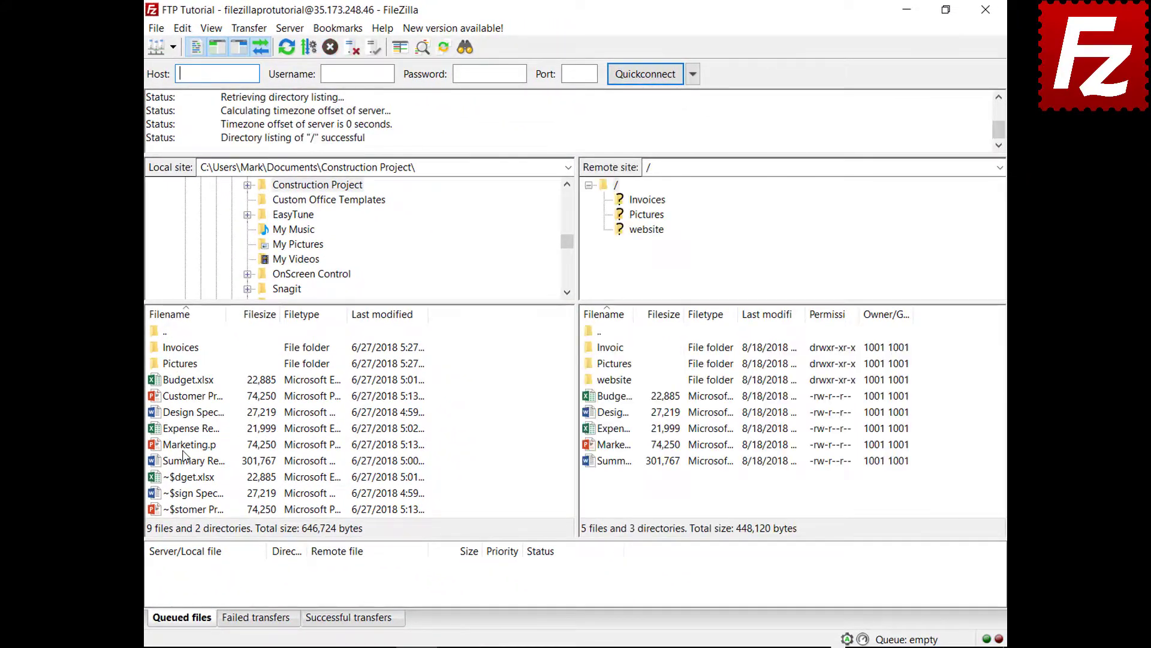
{"action": "right_click", "coordinate": [185, 447]}
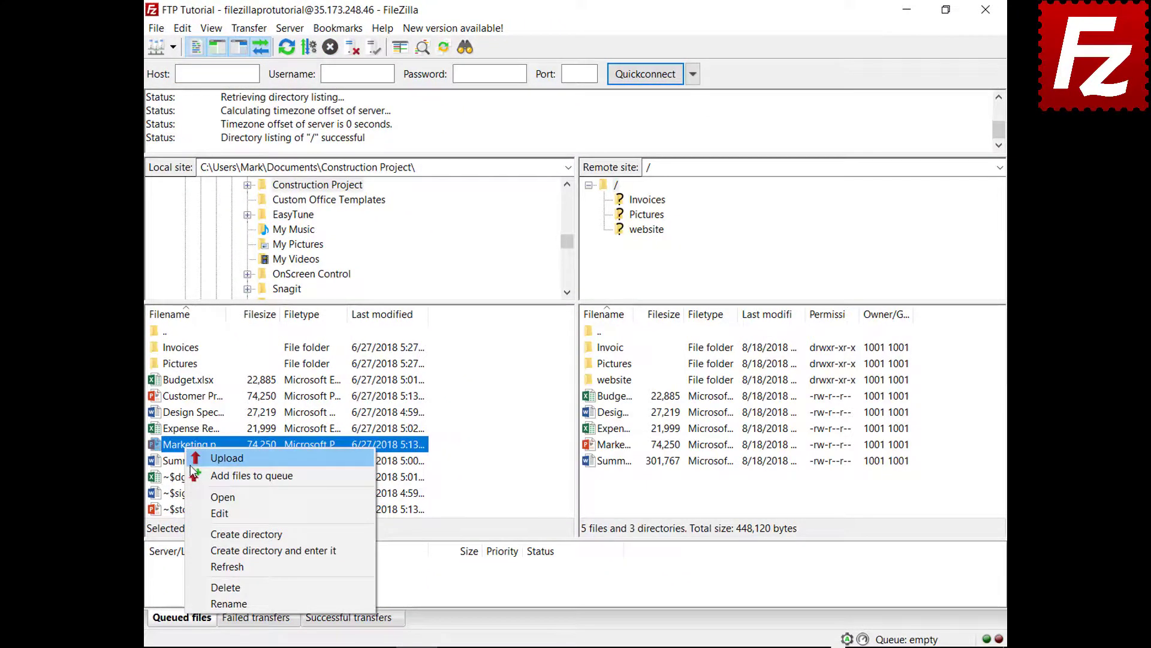
{"action": "left_click", "coordinate": [194, 475]}
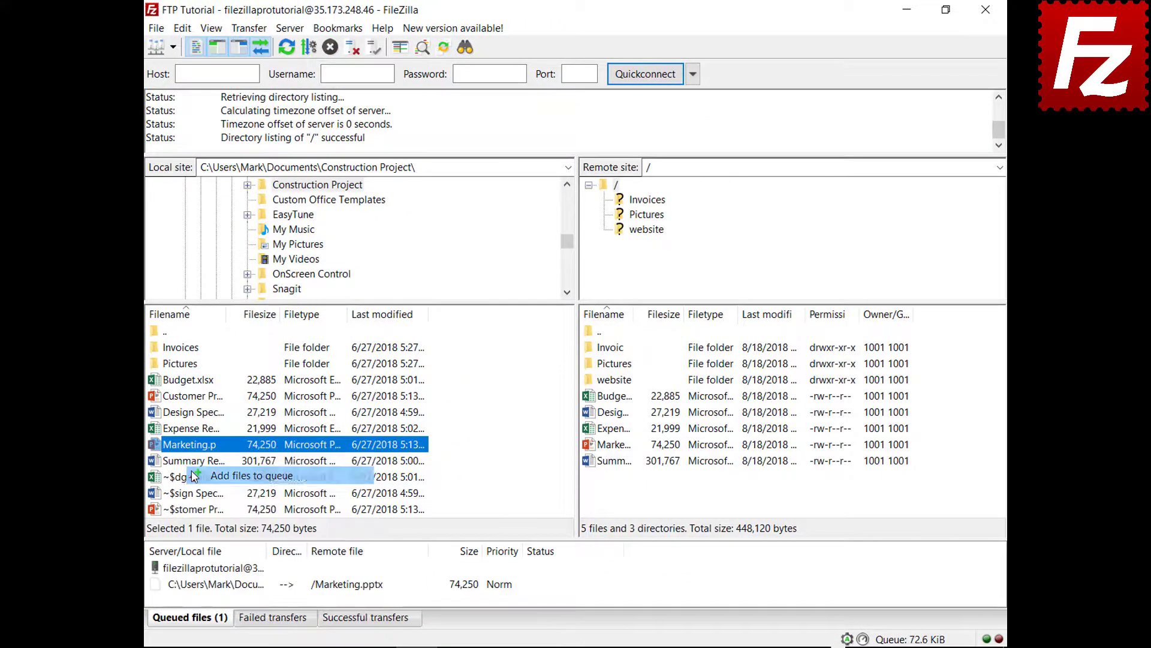
{"action": "right_click", "coordinate": [227, 584]}
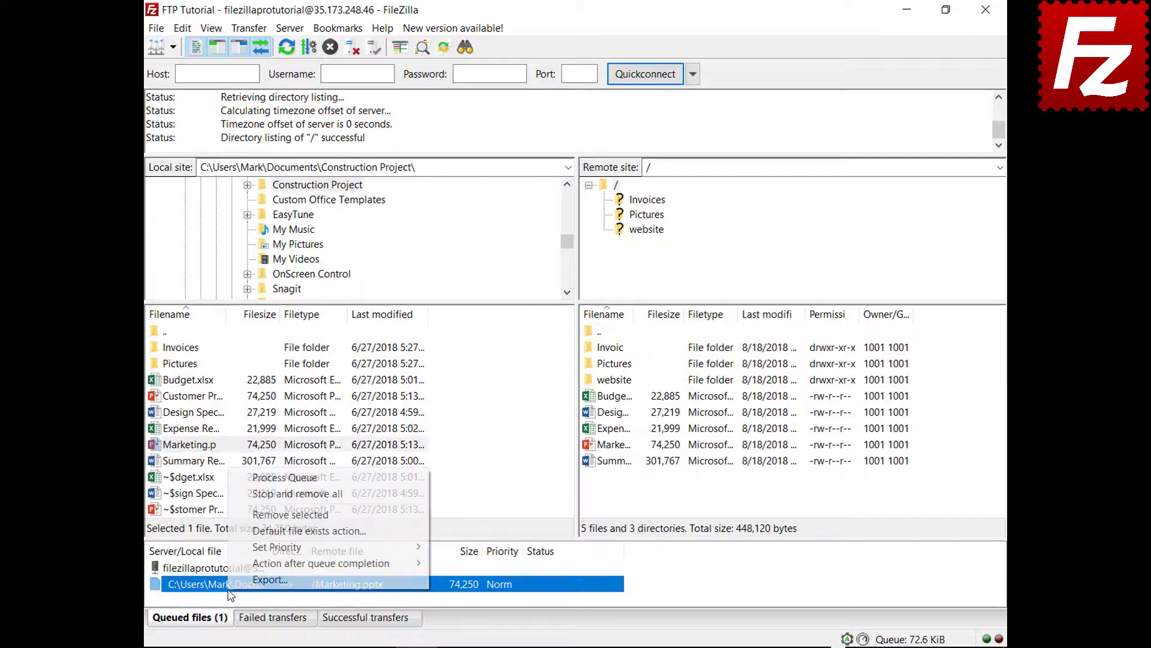
{"action": "left_click", "coordinate": [249, 495]}
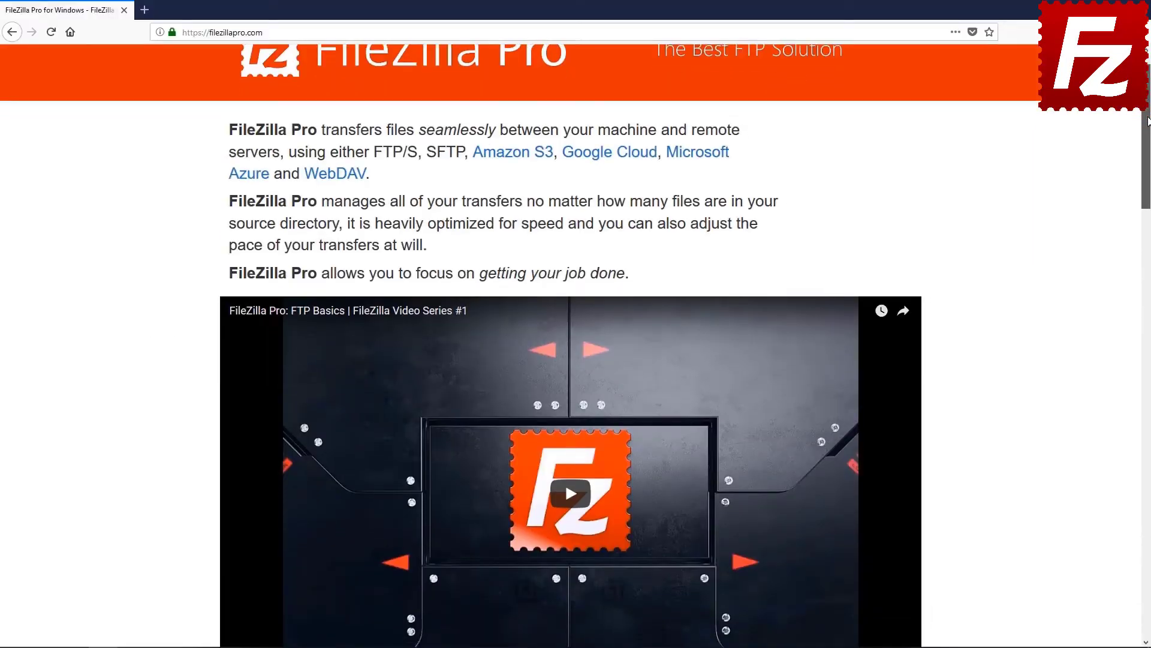
{"action": "scroll", "coordinate": [1148, 227], "scroll_direction": "down", "scroll_amount": 3}
{"action": "scroll", "coordinate": [1148, 227], "scroll_direction": "down", "scroll_amount": 3}
{"action": "scroll", "coordinate": [1148, 227], "scroll_direction": "down", "scroll_amount": 2}
{"action": "scroll", "coordinate": [1148, 226], "scroll_direction": "down", "scroll_amount": 3}
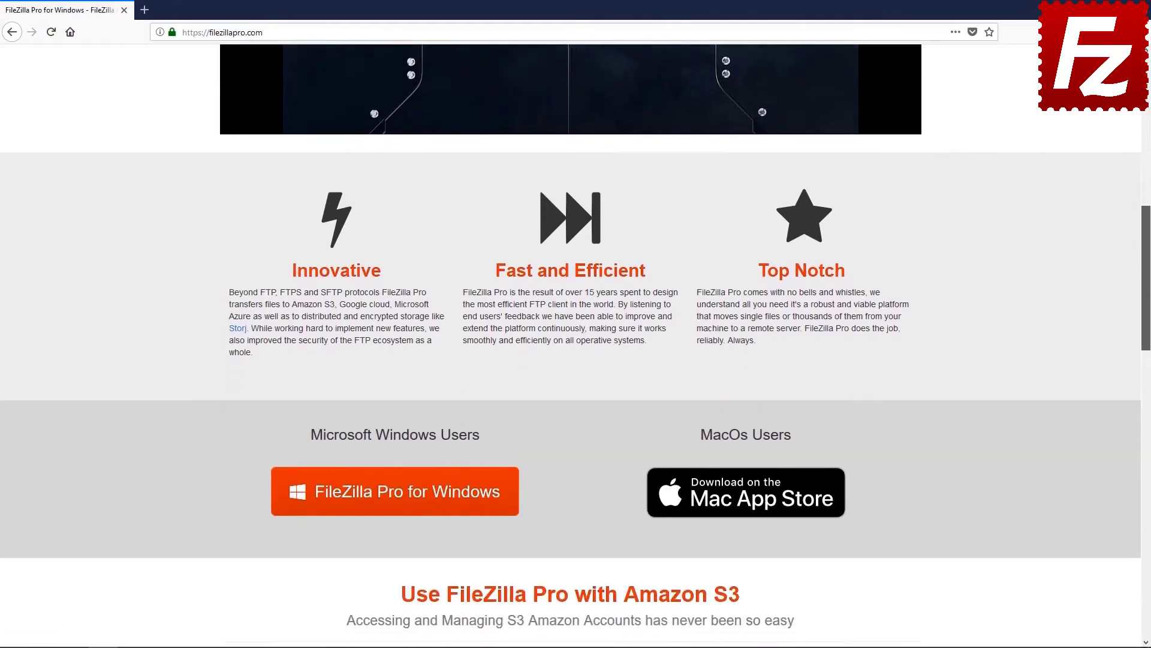
{"action": "scroll", "coordinate": [394, 340], "scroll_direction": "down", "scroll_amount": 2}
Start the purchase of FileZilla Pro for Windows, reaching the checkout billing form
{"action": "left_click", "coordinate": [394, 334]}
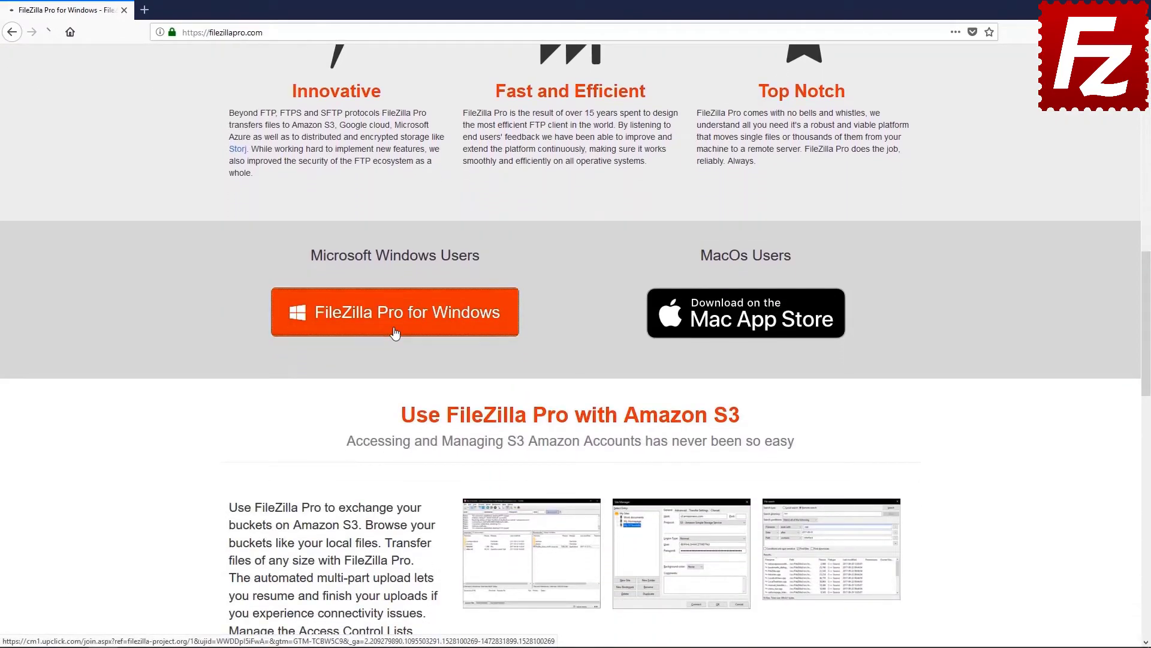
{"action": "scroll", "coordinate": [1147, 171], "scroll_direction": "down", "scroll_amount": 2}
{"action": "left_click_drag", "start_coordinate": [1148, 171], "coordinate": [1148, 446]}
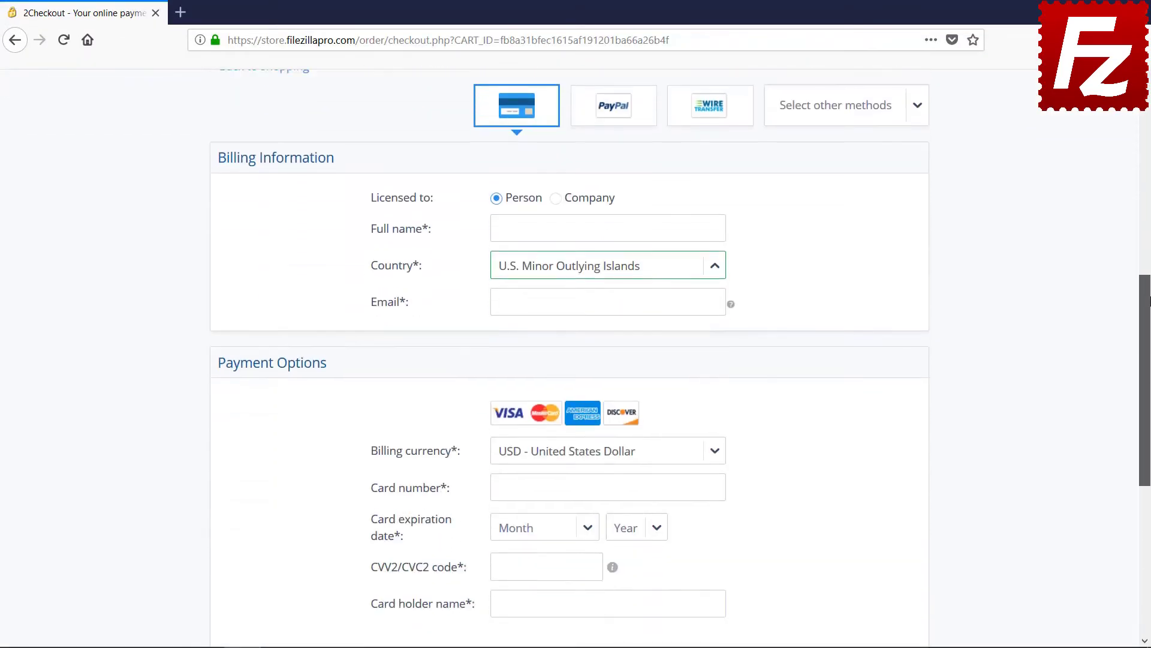